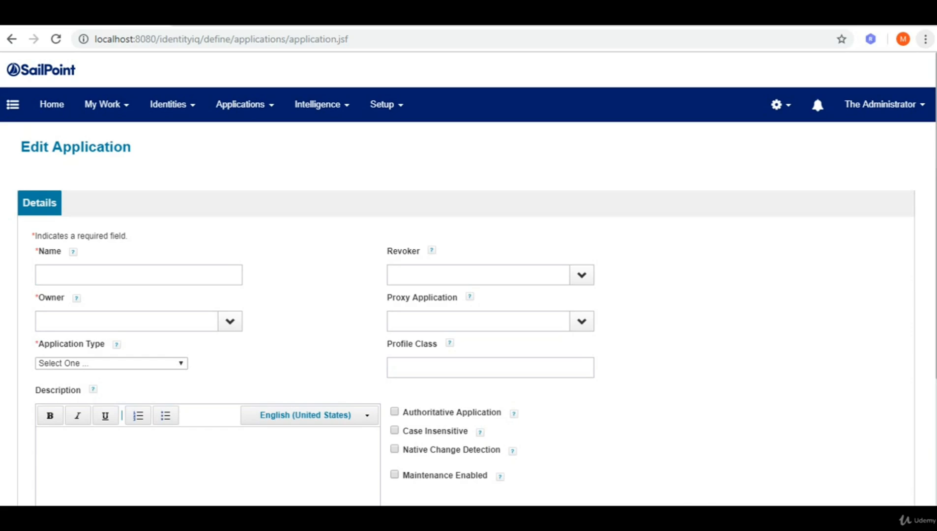
In the Active Directory virtual machine, open the news.com domain's Users container.
left_click(183, 515)
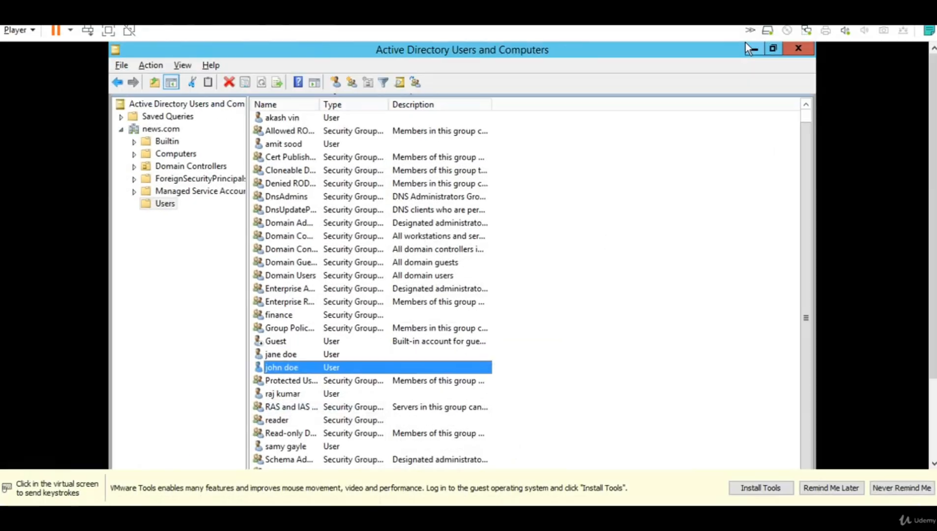
left_click(746, 44)
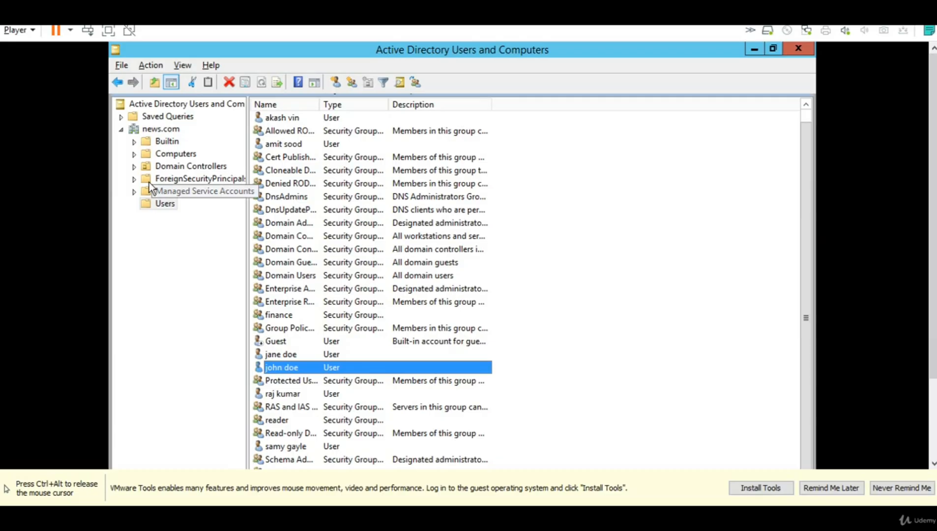
left_click(146, 129)
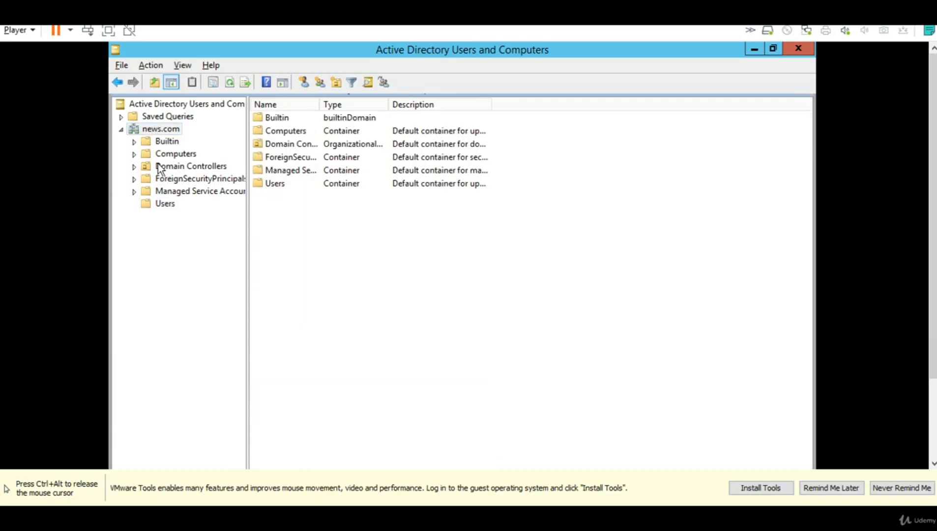
left_click(165, 204)
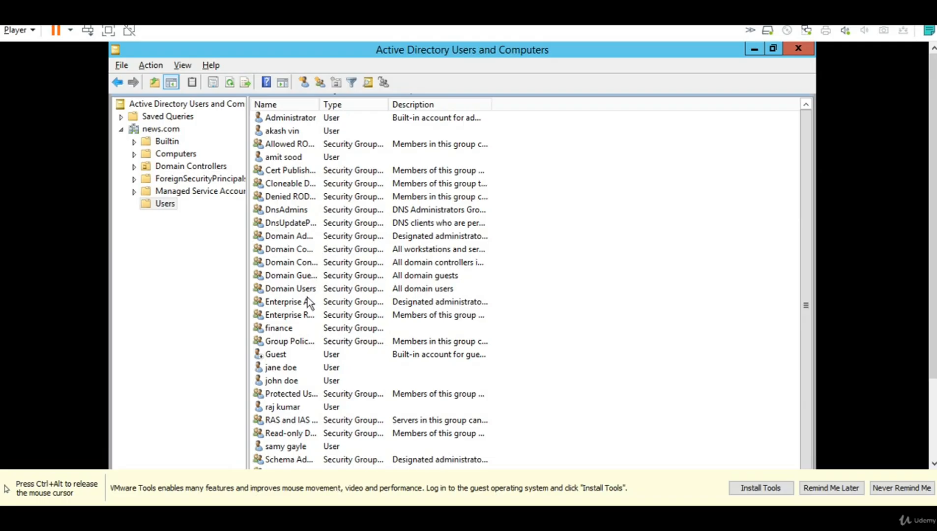
Review the finance group and four user accounts, then bring up authfile.txt in Notepad++.
left_click(269, 333)
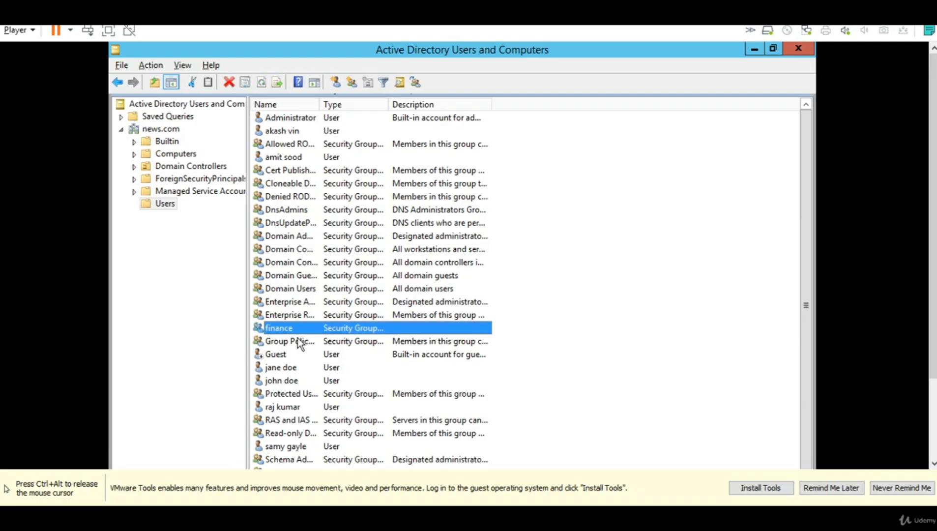
scroll(293, 363, "down", 1)
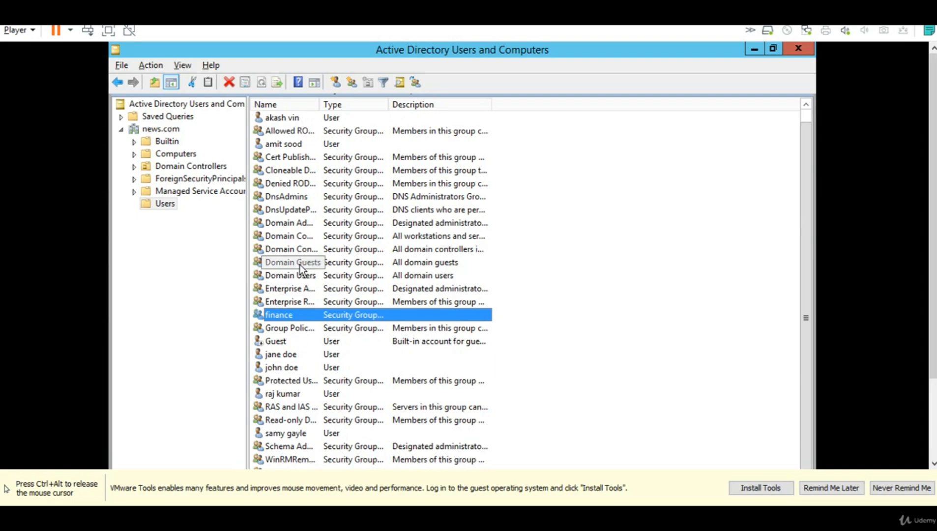
left_click(278, 118)
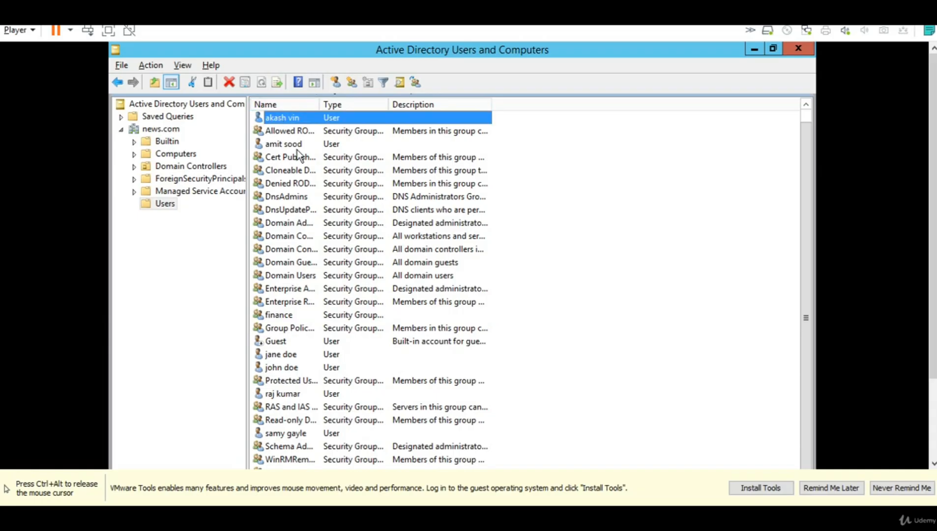
left_click(276, 355)
left_click(279, 368)
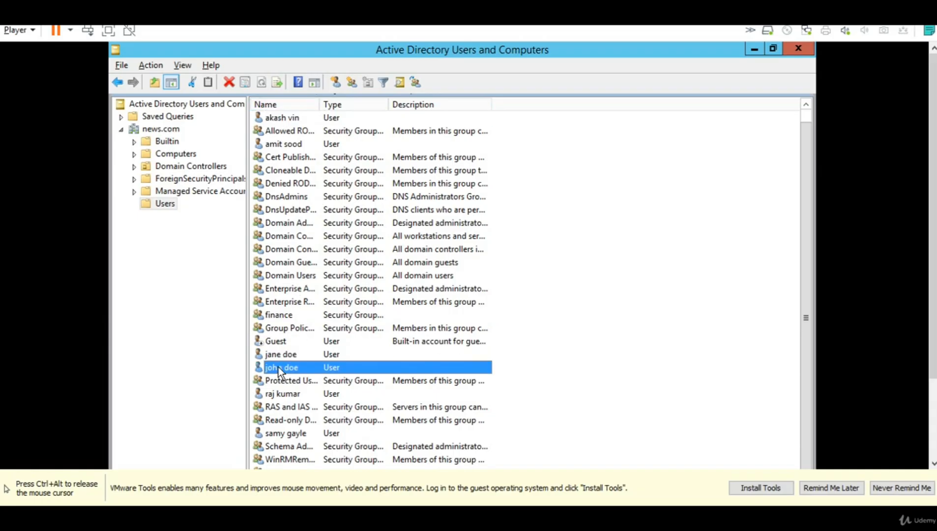
left_click(279, 394)
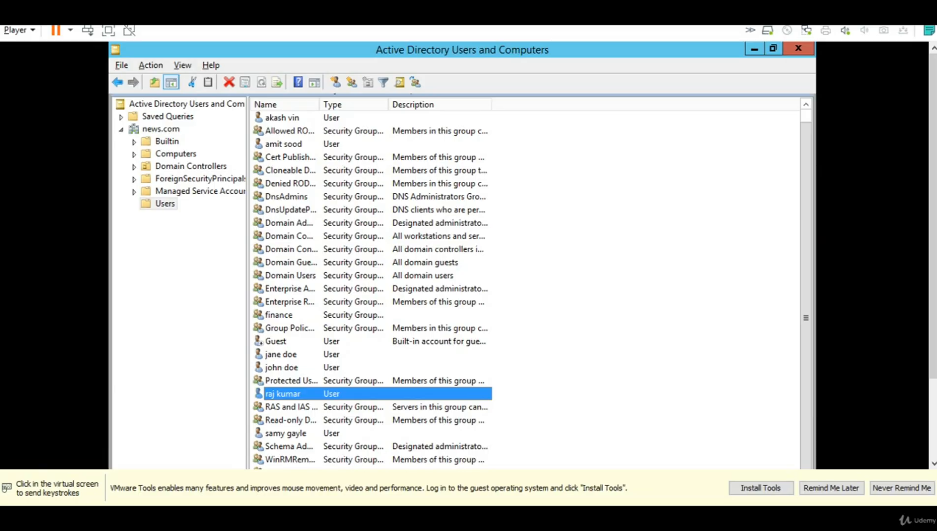
left_click(224, 513)
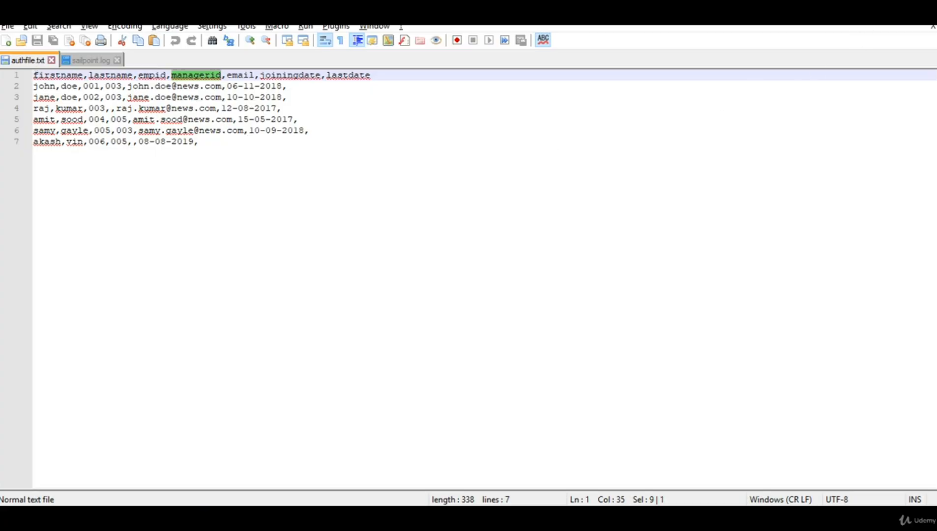
Leave authfile.txt and return to the Active Directory virtual machine window.
key("alt+Tab")
left_click(474, 322)
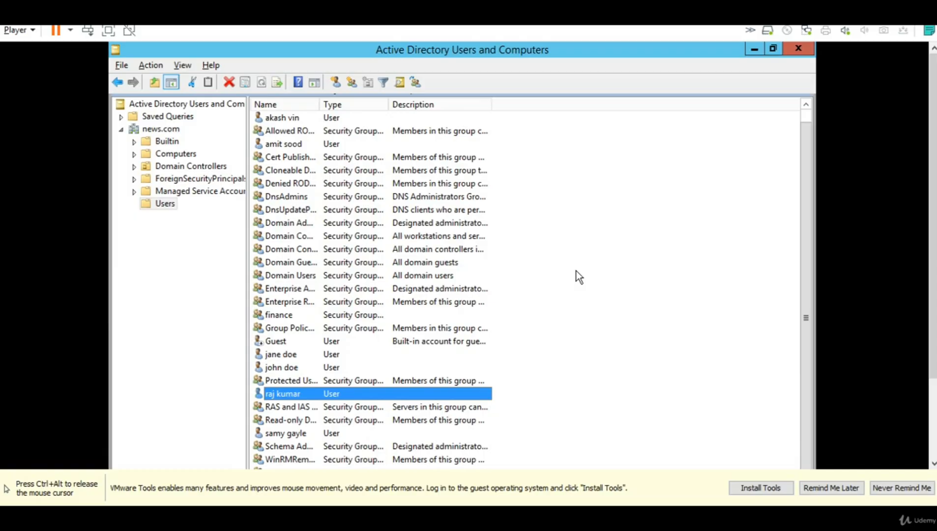
Run ipconfig in a Command Prompt to find the server's IPv4 address 192.168.222.10.
key("super+r")
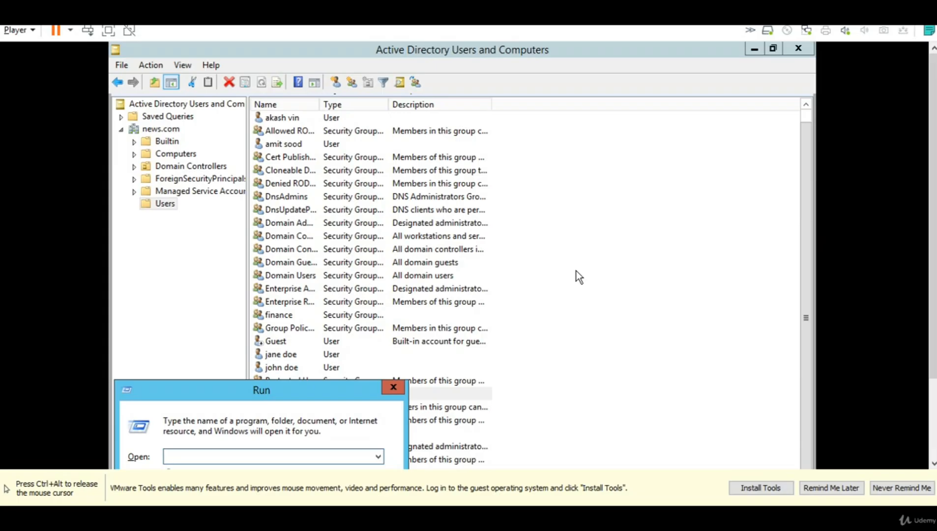
type("cmd")
key("Return")
type("ipconfog")
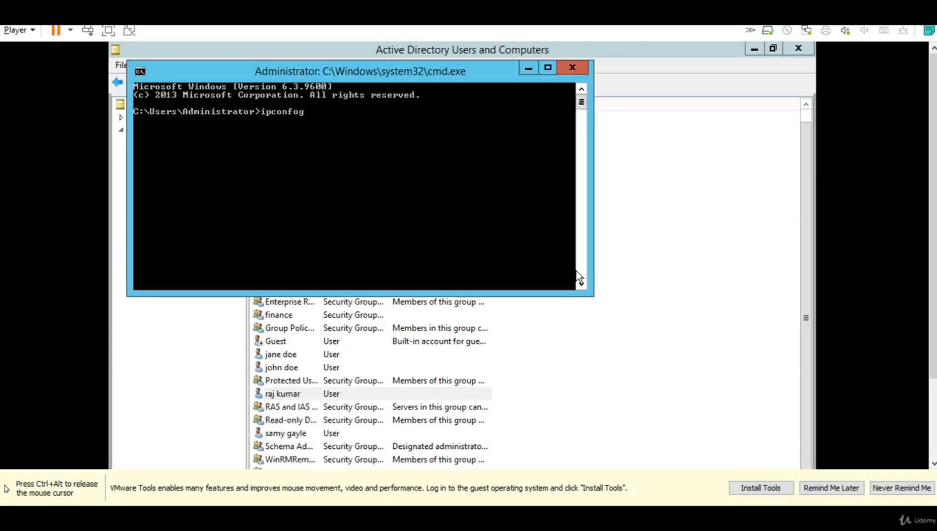
key("Return")
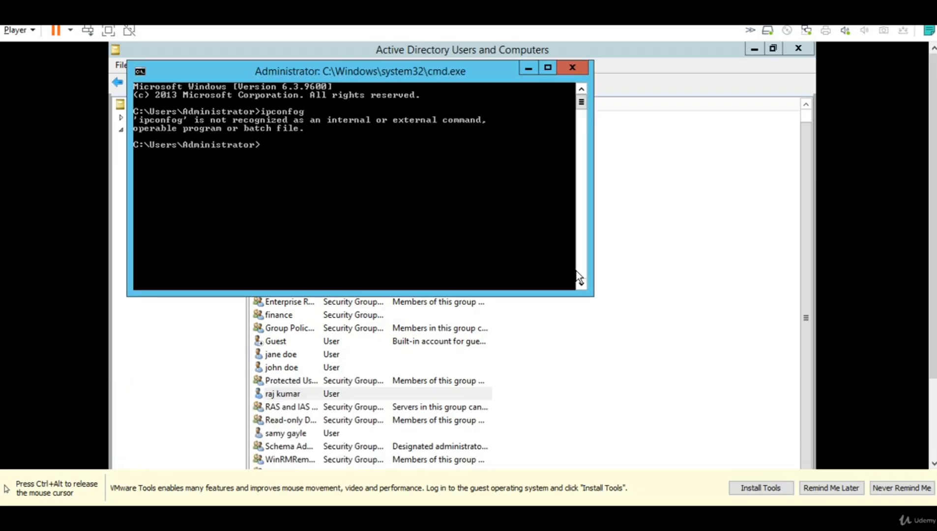
key("Up")
key("Left")
key("BackSpace")
type("i")
key("Return")
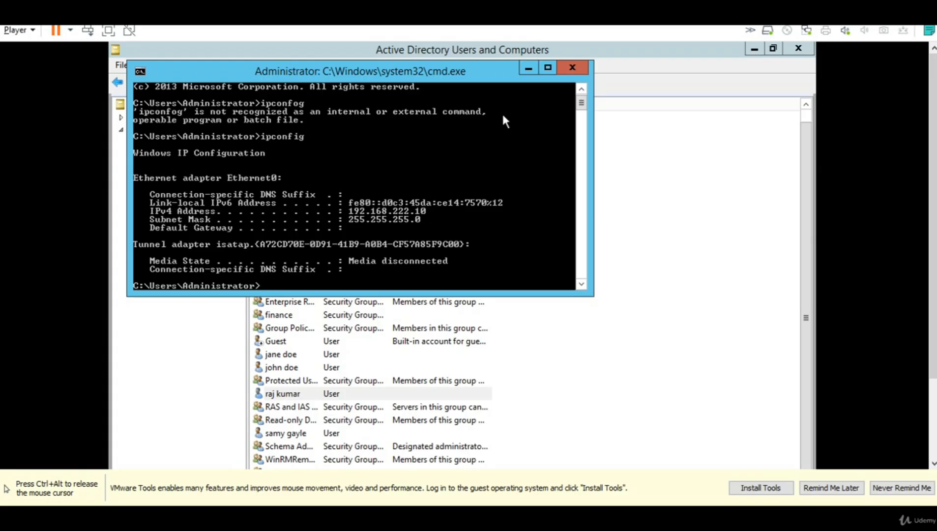
Minimize the Command Prompt, release the VM, and return to SailPoint's Edit Application page.
left_click(524, 69)
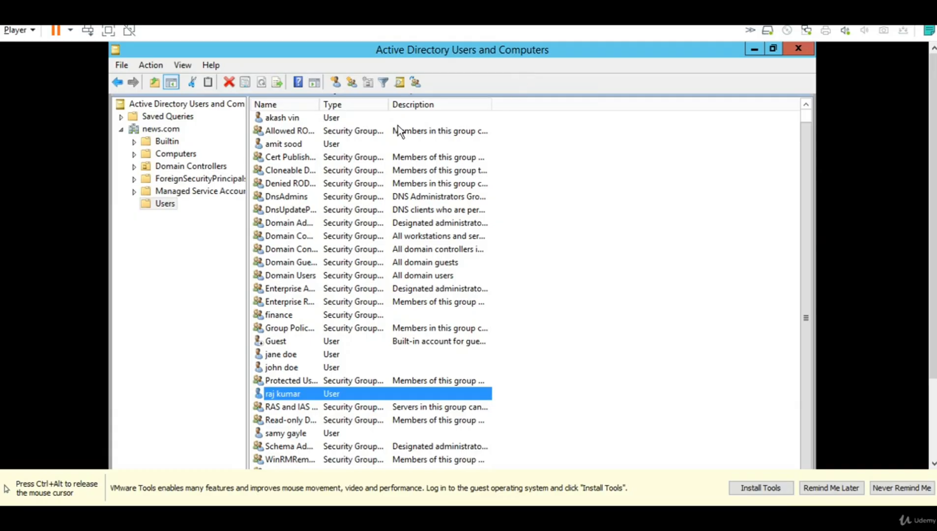
key("alt")
key("ctrl+alt")
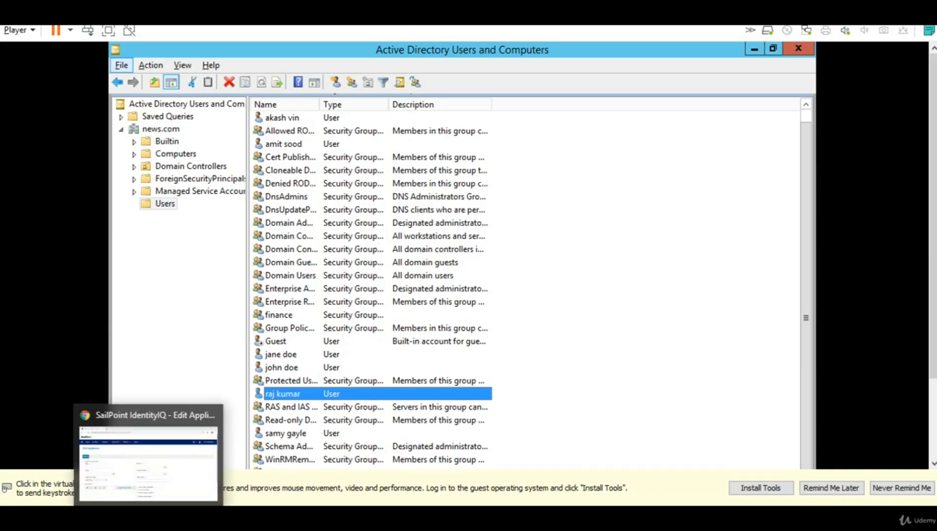
left_click(153, 413)
left_click(172, 233)
Name the application AD, owner The Administrator, type Active Directory - Direct.
left_click(142, 276)
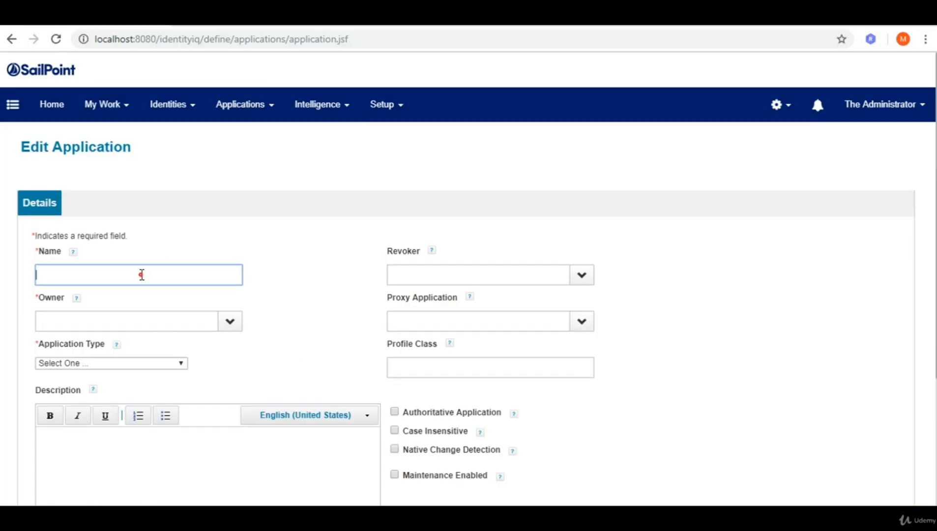
type("AD")
left_click(122, 324)
type("spadmin")
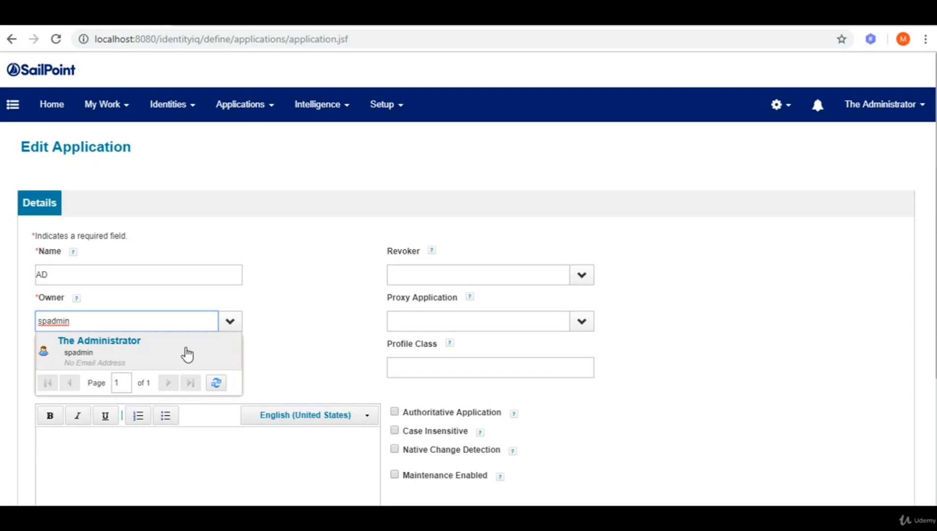
left_click(148, 350)
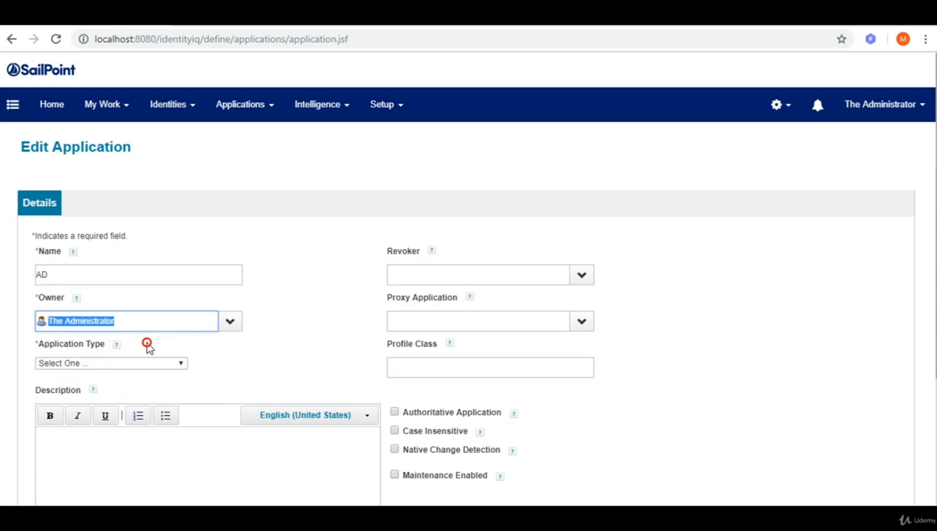
left_click(168, 366)
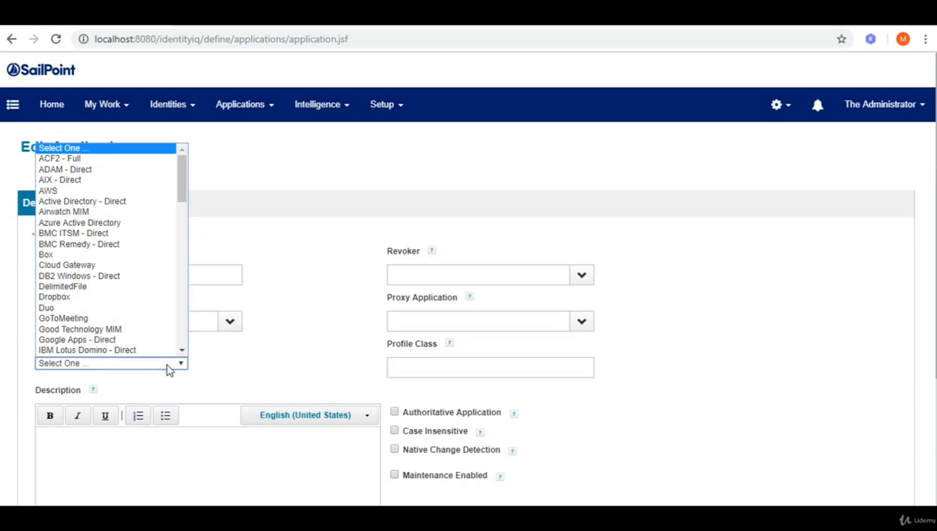
left_click(117, 201)
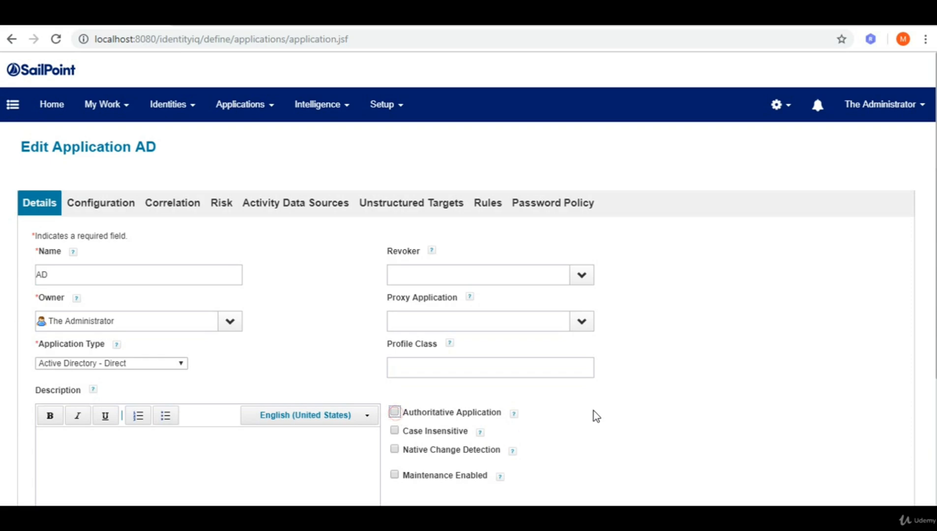
Show the AD application's Active Directory - Direct connection settings under Configuration.
left_click(100, 212)
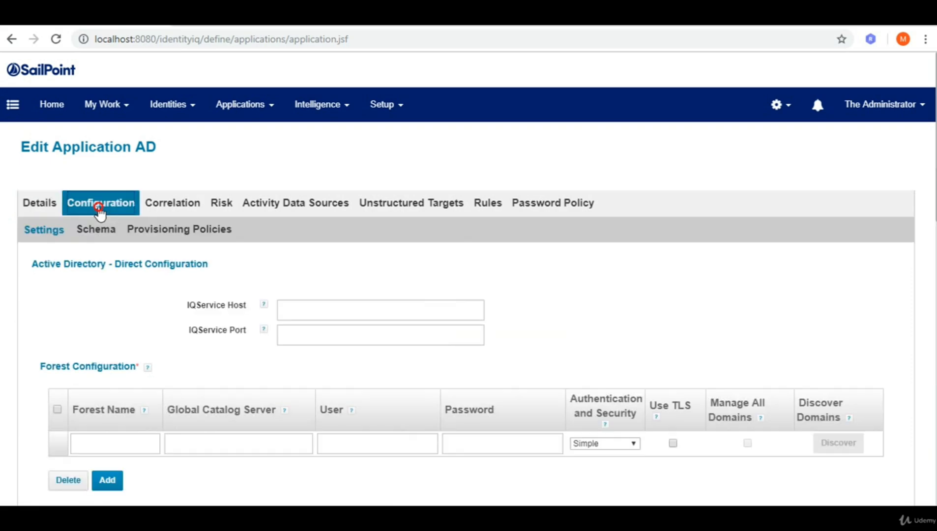
left_click(226, 168)
left_click(117, 313)
Enter forest name NEWS with global catalog server 192.168.222.10.
scroll(117, 314, "down", 3)
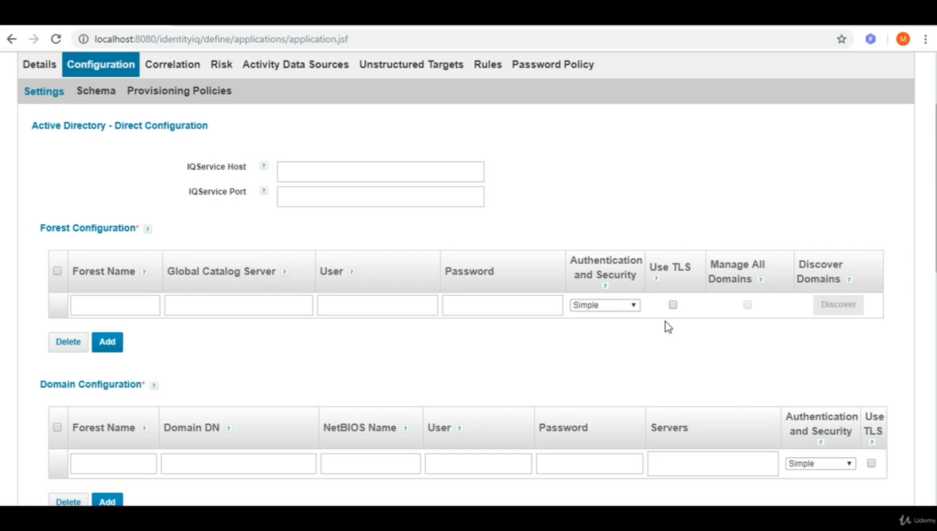
left_click(126, 306)
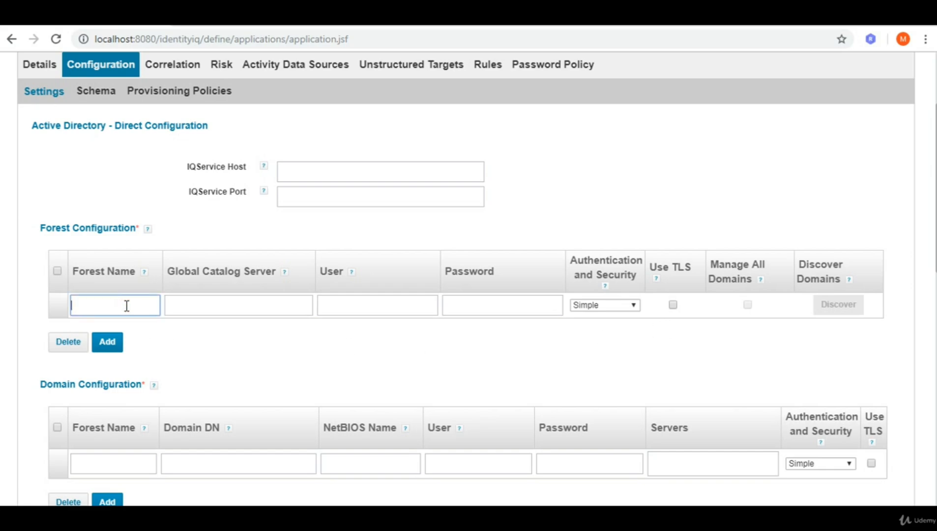
type("NEWS")
left_click(194, 306)
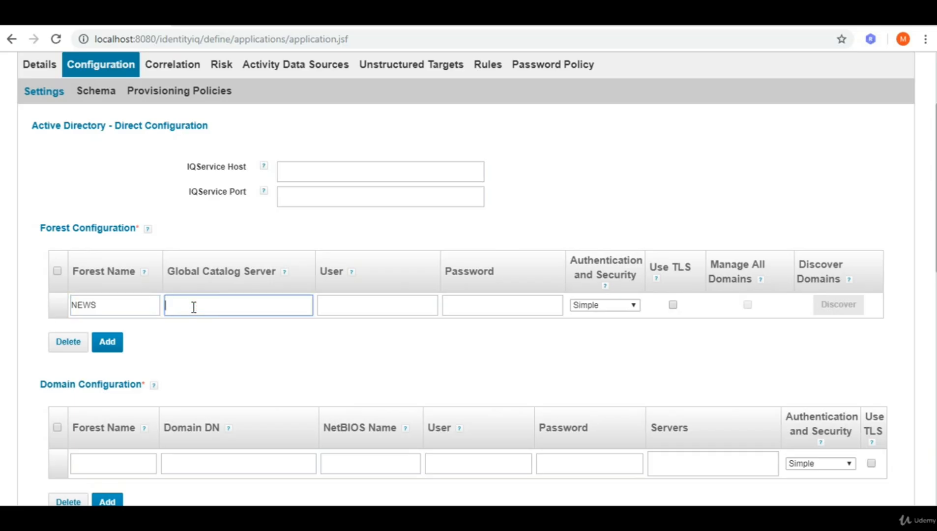
type("192.168.222.10")
left_click_drag(233, 305, 167, 311)
left_click(233, 305)
Set the forest user to NEWS\Administrator with its password, then add a second forest row.
left_click(327, 303)
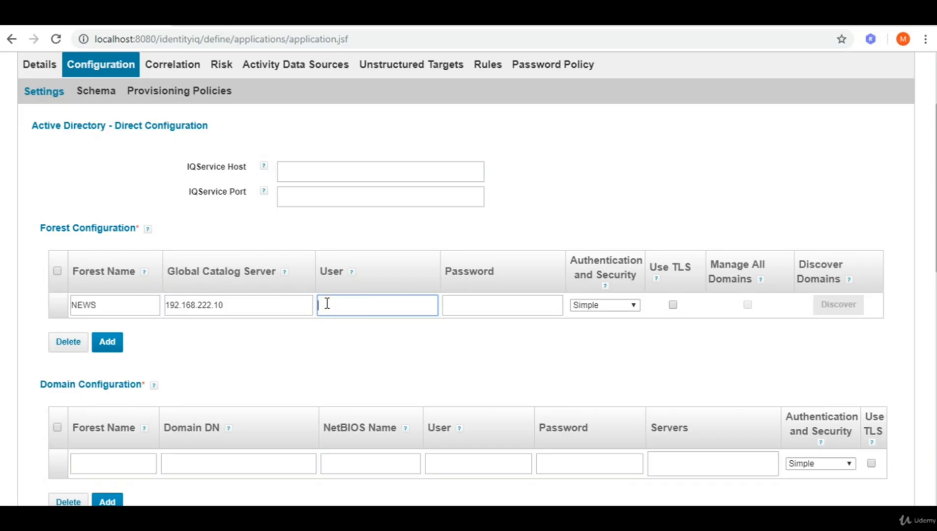
type("NEWS\\Administrator")
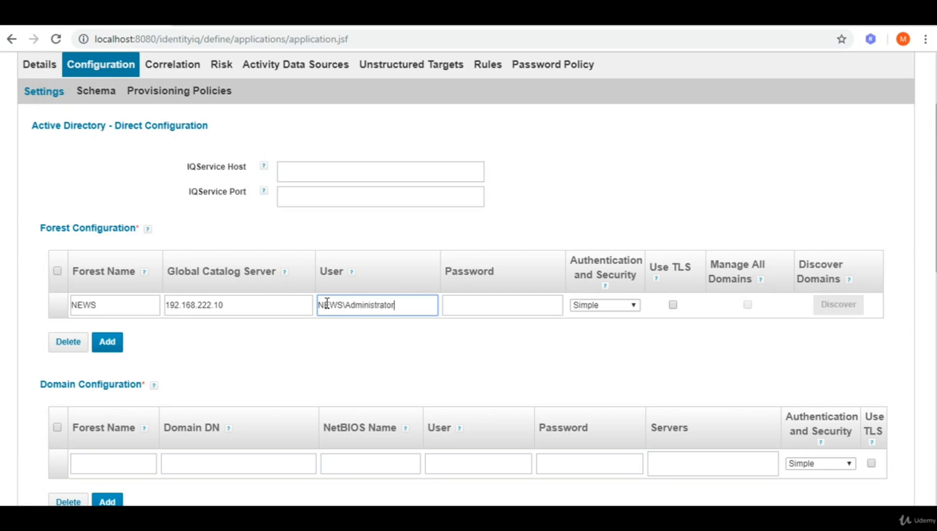
left_click(463, 305)
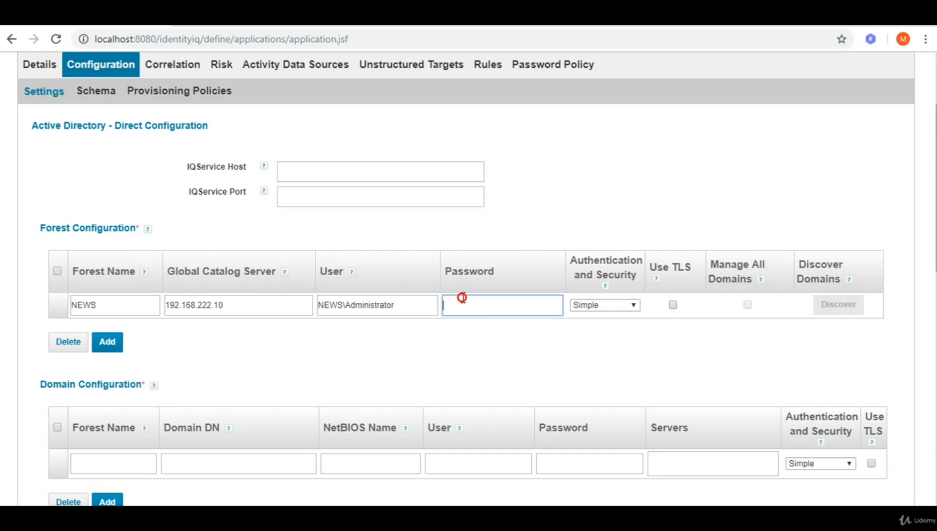
type("Welcome•••")
left_click(513, 339)
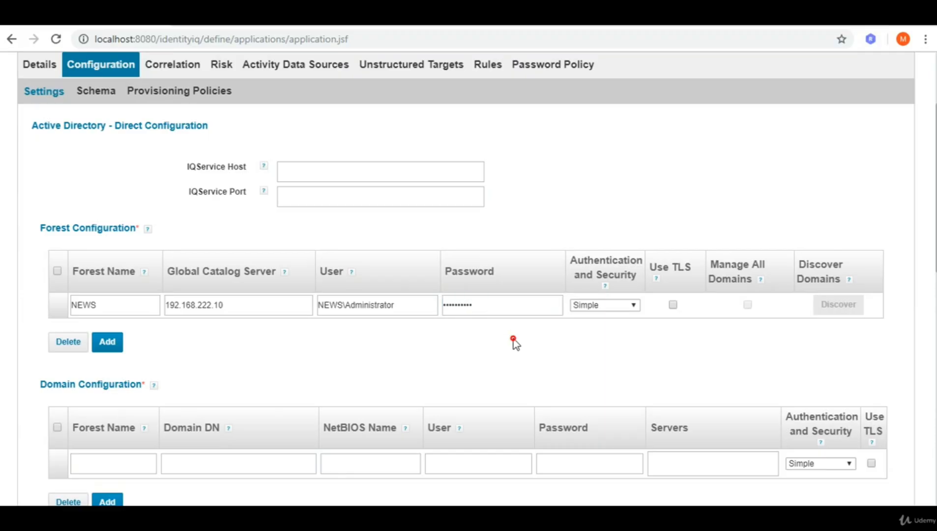
left_click(114, 347)
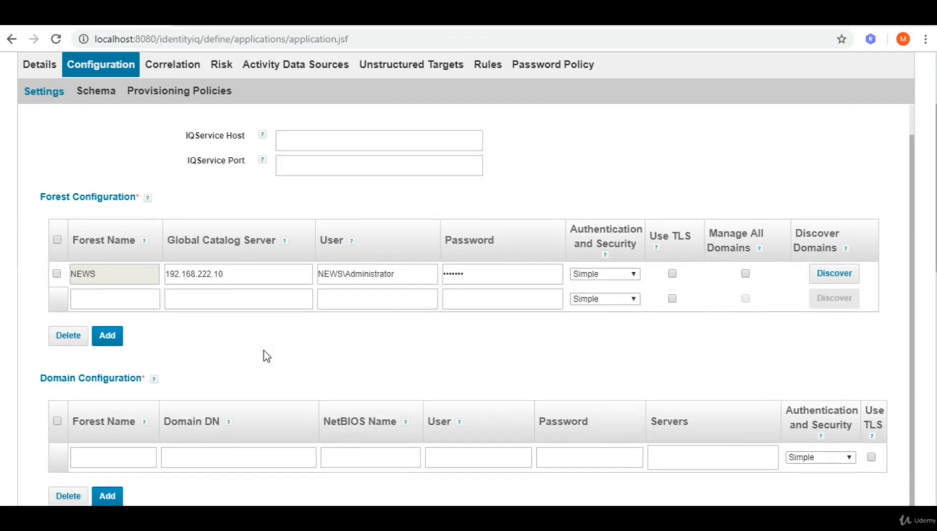
Discover the domains of the NEWS forest and scroll to the domain row.
left_click(843, 277)
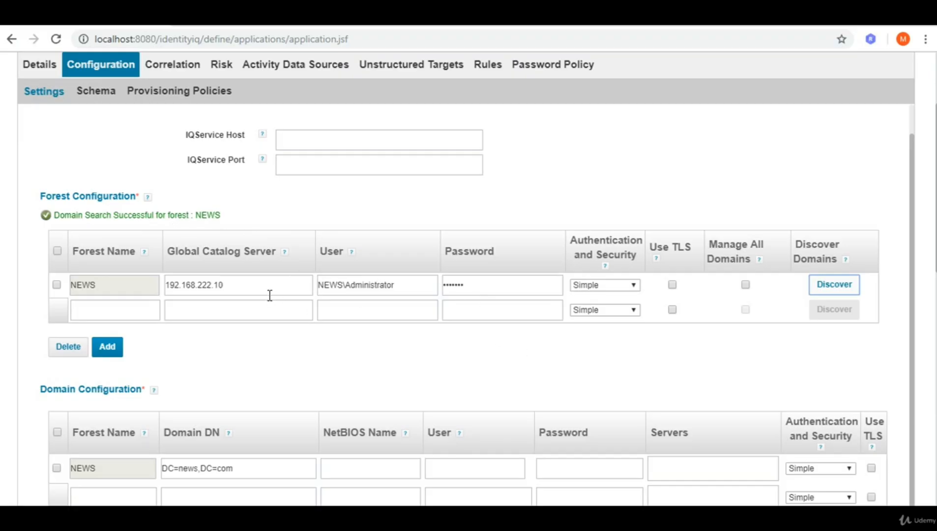
left_click(274, 343)
scroll(274, 343, "down", 1)
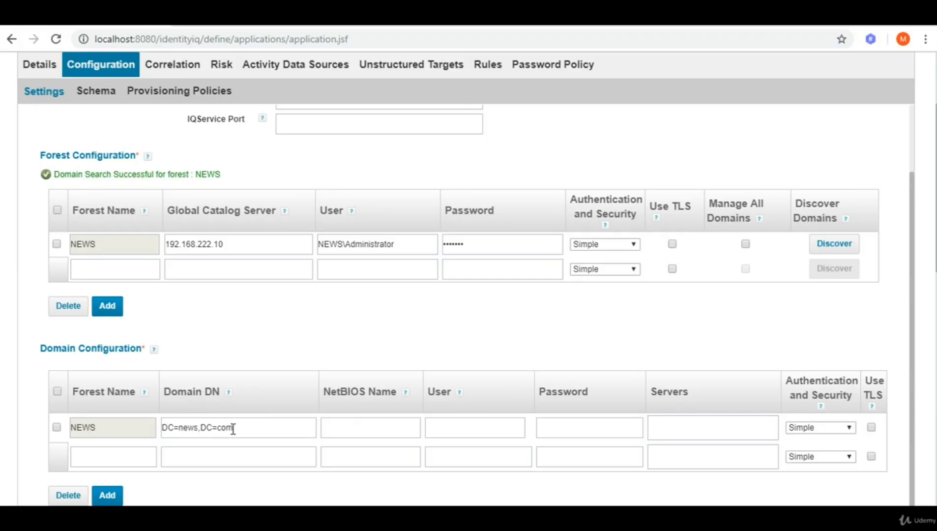
left_click(260, 346)
scroll(260, 346, "down", 3)
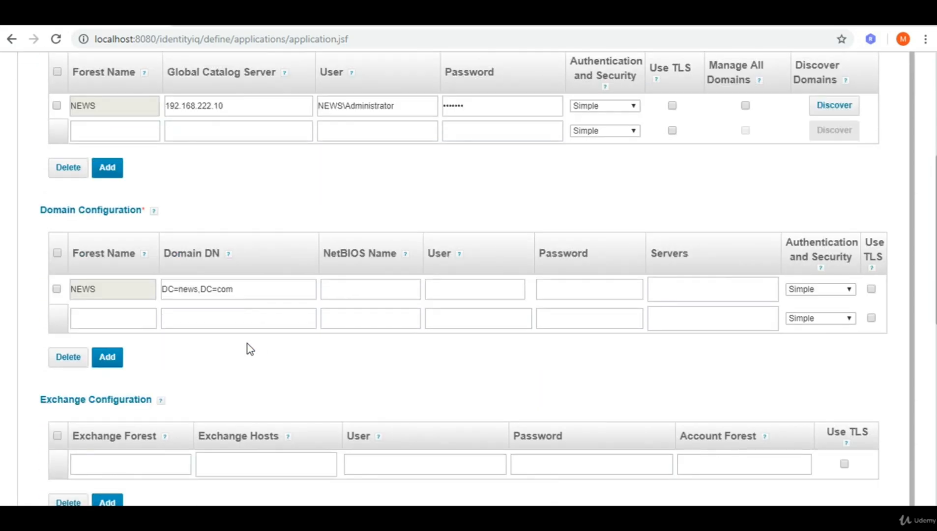
scroll(217, 351, "down", 1)
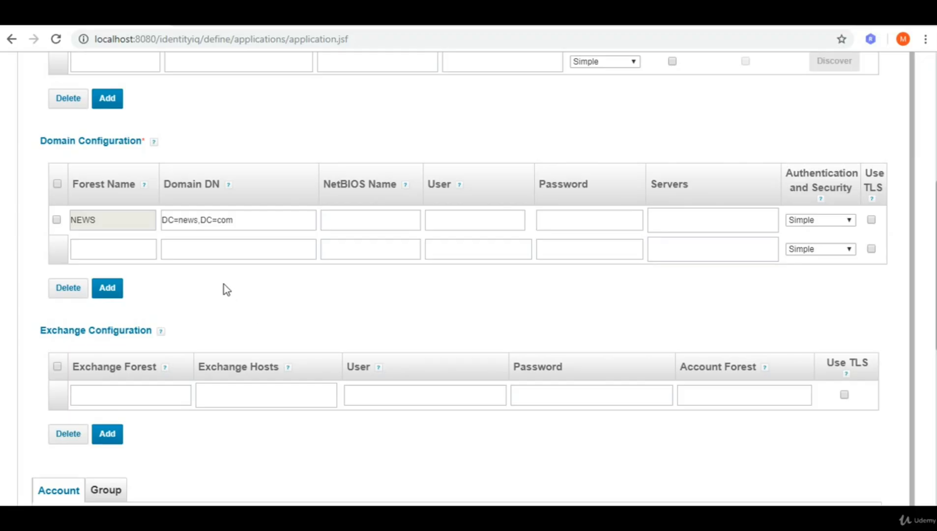
Set the domain row's NetBIOS name to NEWS.
left_click(339, 221)
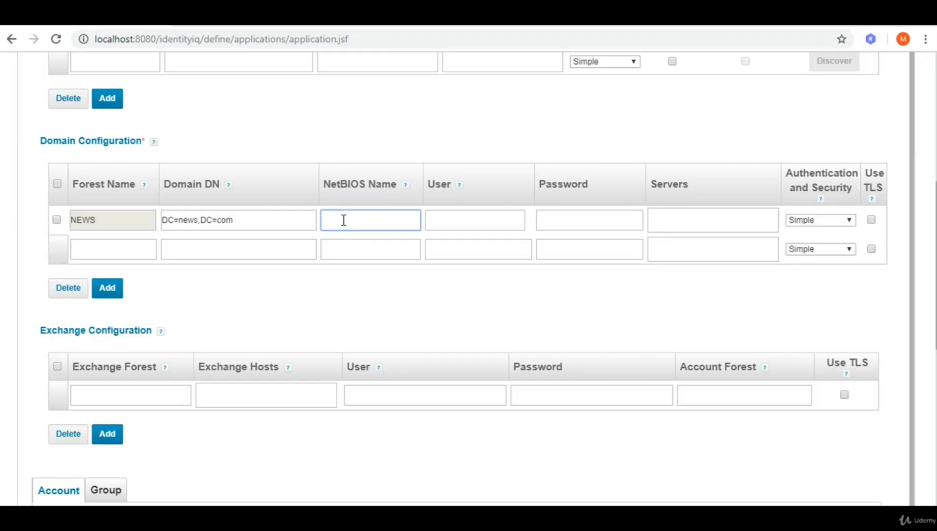
type("NEWS")
mouse_move(404, 186)
left_click_drag(351, 218, 312, 220)
key("BackSpace")
type("NW")
key("BackSpace")
type("EWS")
Give the domain row user NEWS\Administrator, its password, and begin server 192.168.222.10.
left_click(430, 220)
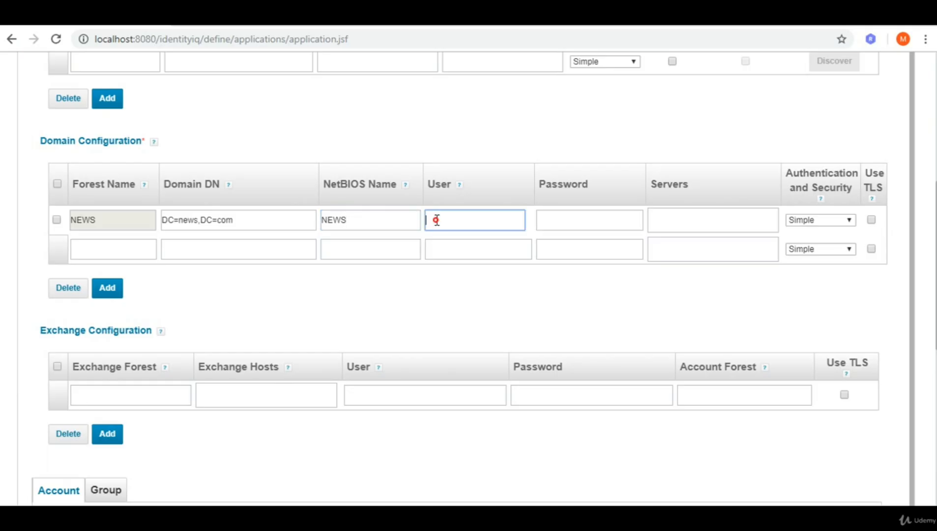
scroll(433, 218, "up", 2)
left_click_drag(415, 109, 294, 101)
key("ctrl+c")
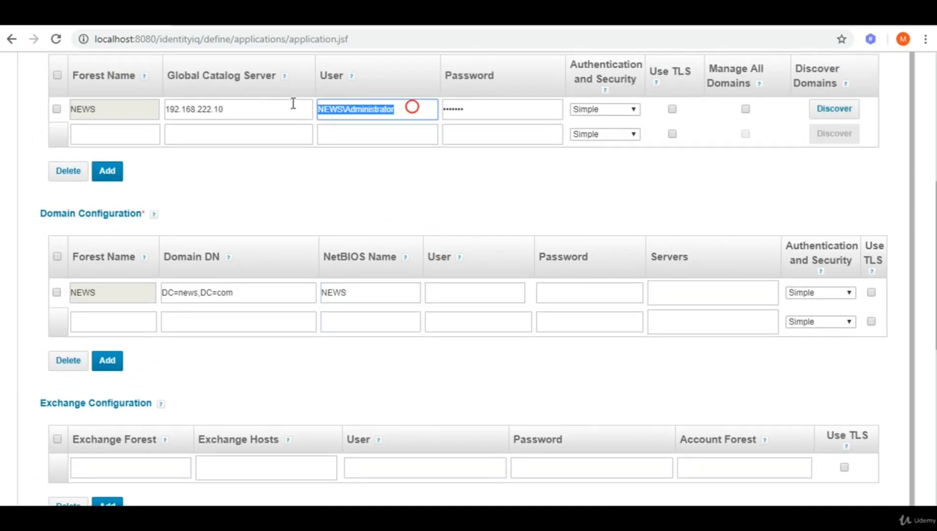
left_click(446, 293)
key("ctrl+v")
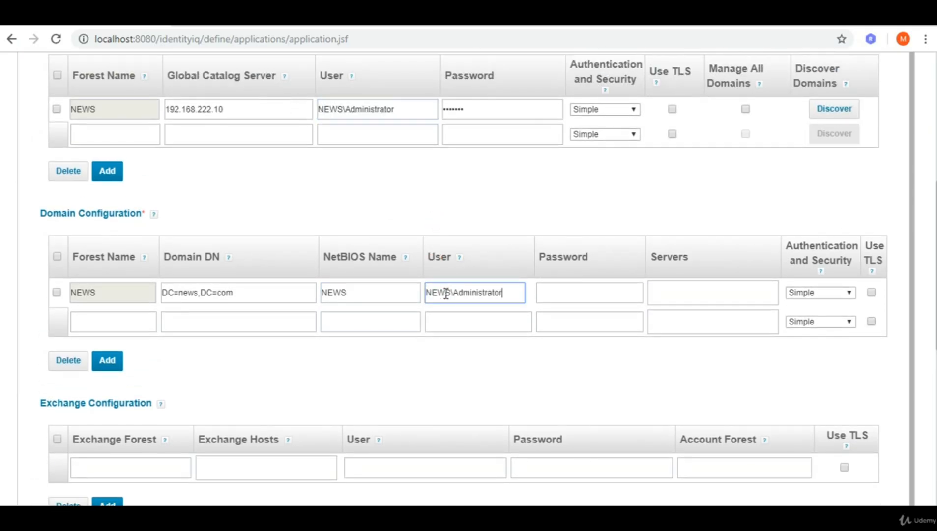
left_click(563, 293)
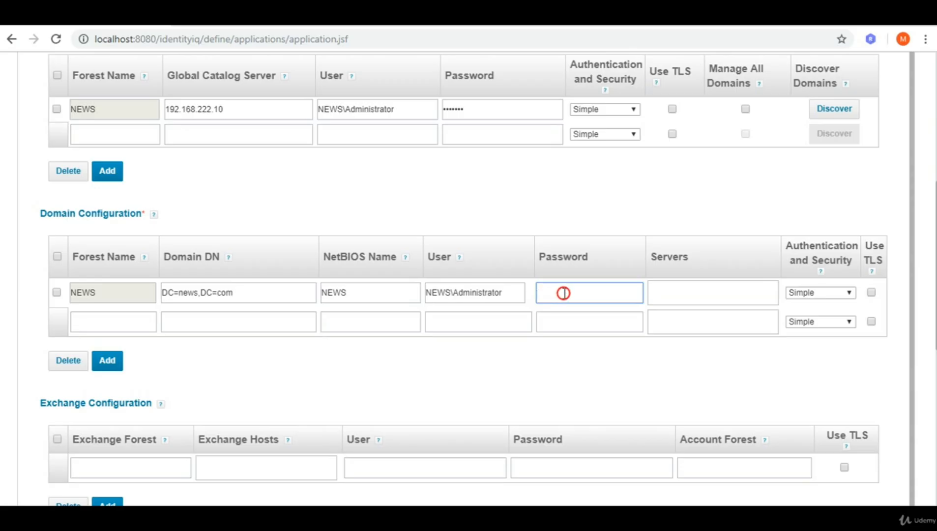
type("Password1")
left_click(689, 291)
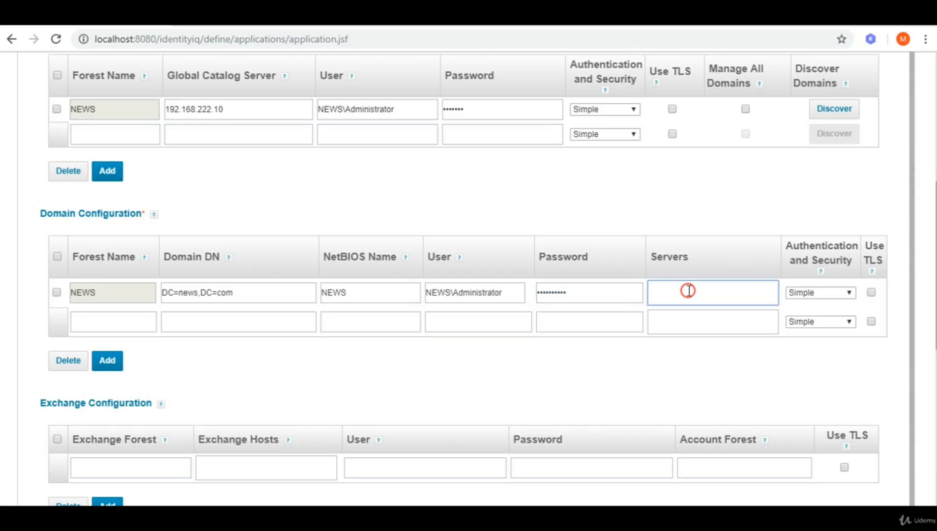
type("192.168.222.222.10")
Complete server 192.168.222.10 and go to the empty User Search Scope Search DN field.
left_click(244, 393)
scroll(238, 384, "down", 2)
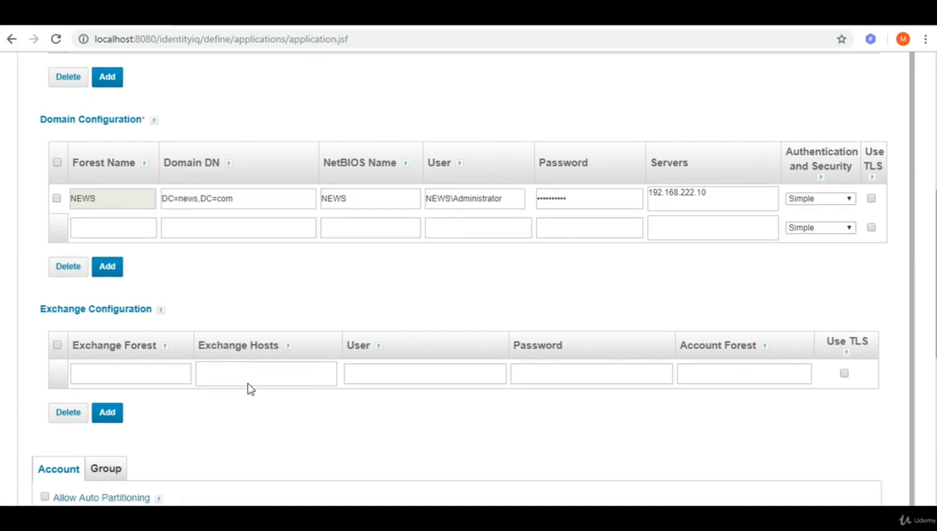
scroll(251, 388, "down", 2)
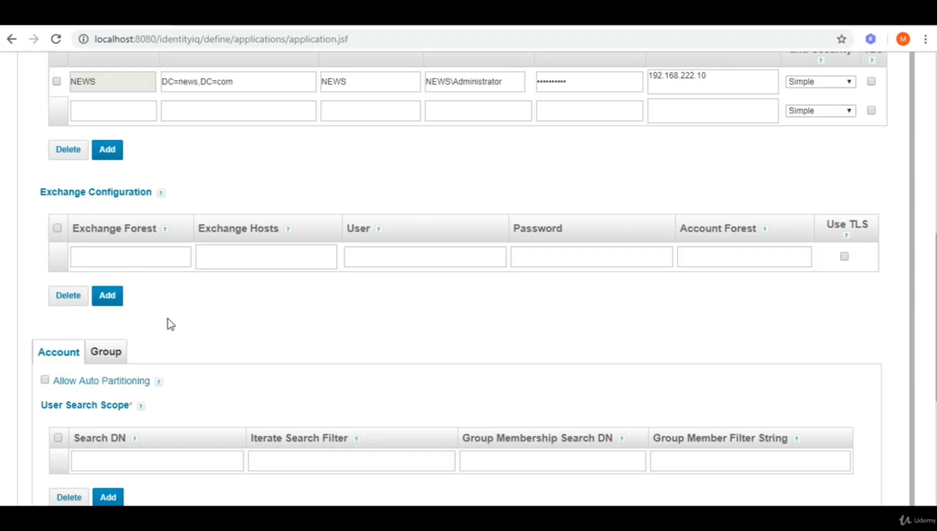
scroll(172, 320, "down", 3)
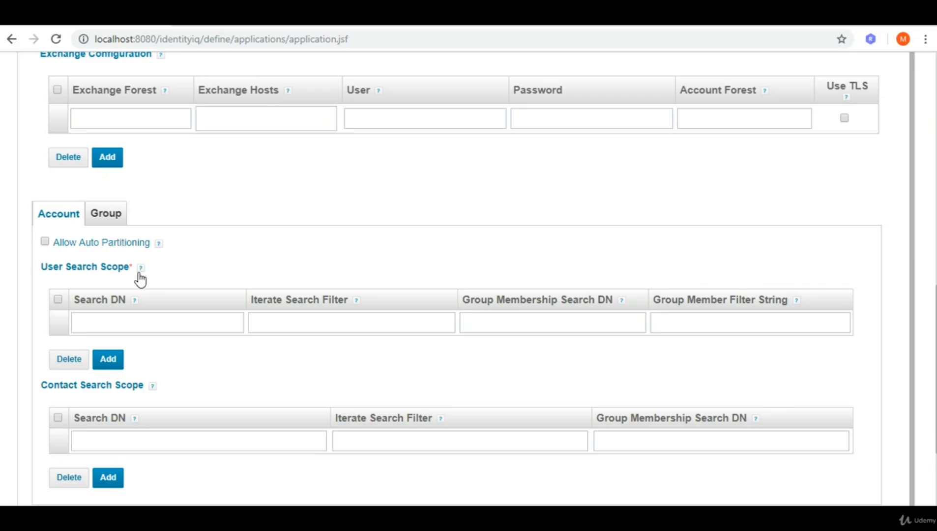
left_click(100, 322)
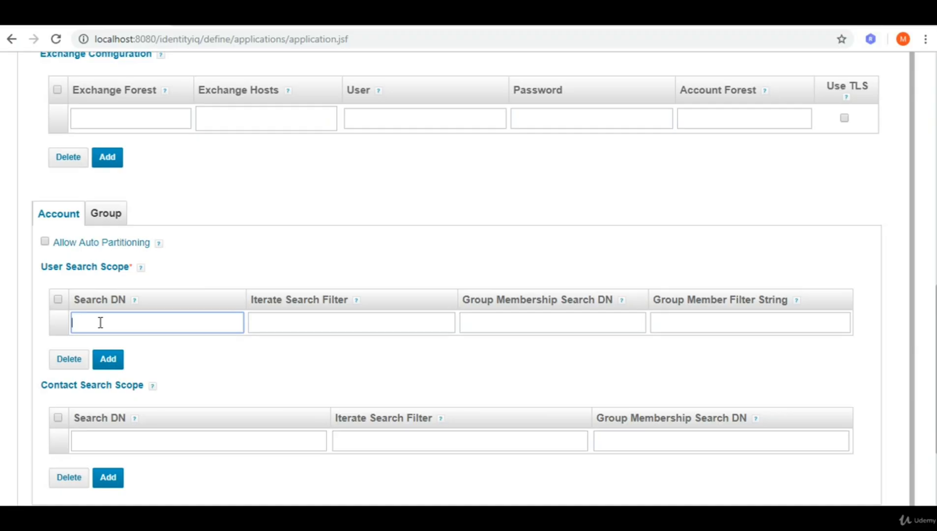
left_click(100, 323)
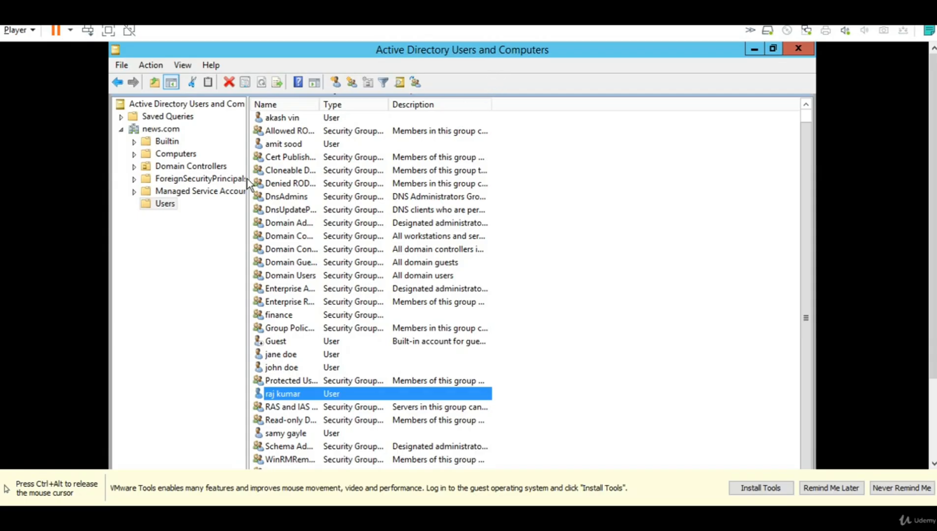
Check the news.com Users container path in ADUC, then return to IdentityIQ.
left_click(163, 205)
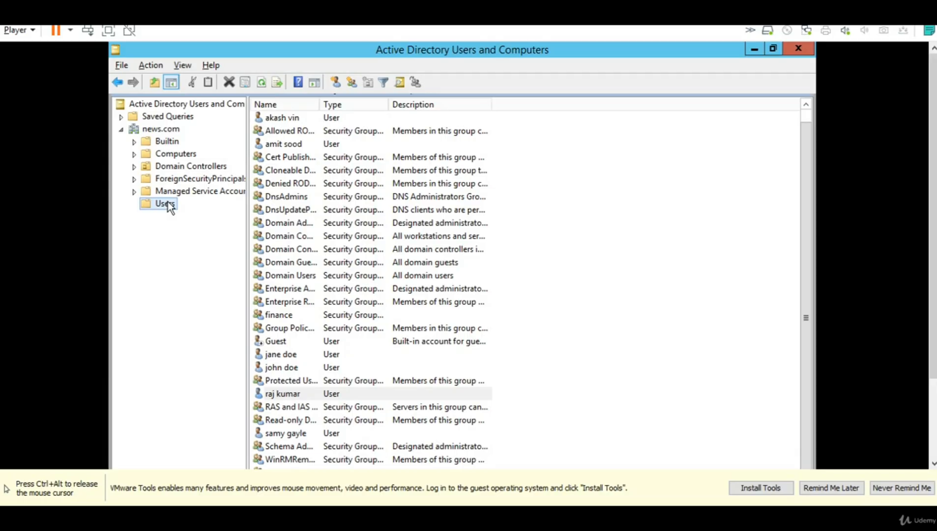
key("alt")
key("alt")
key("ctrl+alt")
left_click(859, 13)
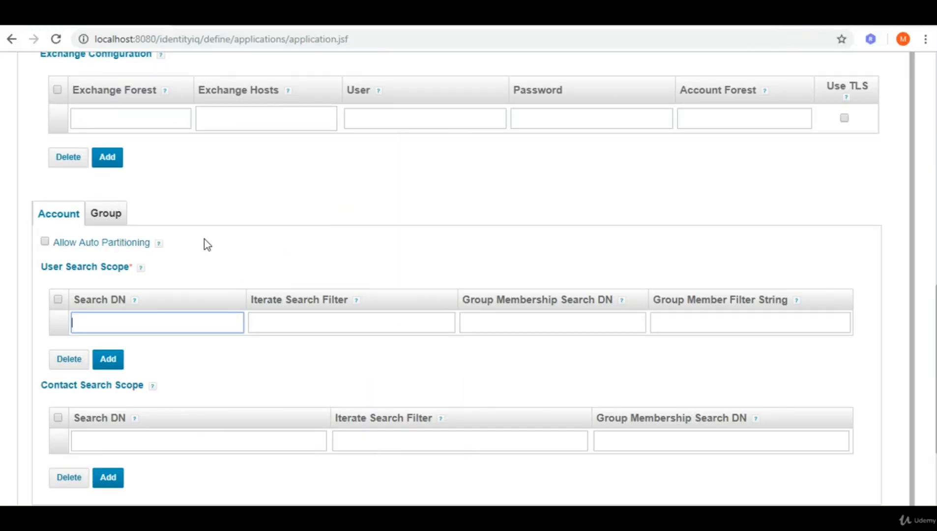
Enter CN=Users,DC=news,DC=com as the User Search Scope Search DN.
scroll(203, 244, "up", 5)
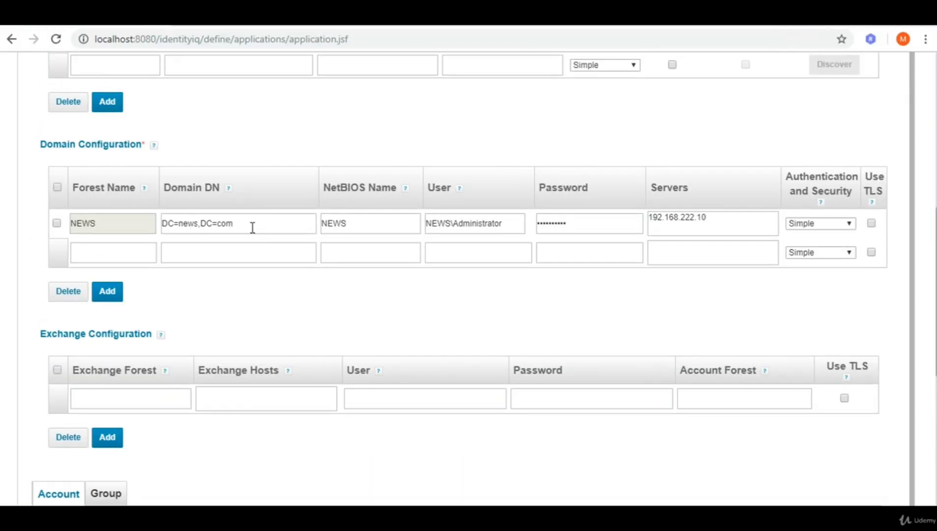
left_click_drag(253, 227, 151, 222)
key("ctrl+c")
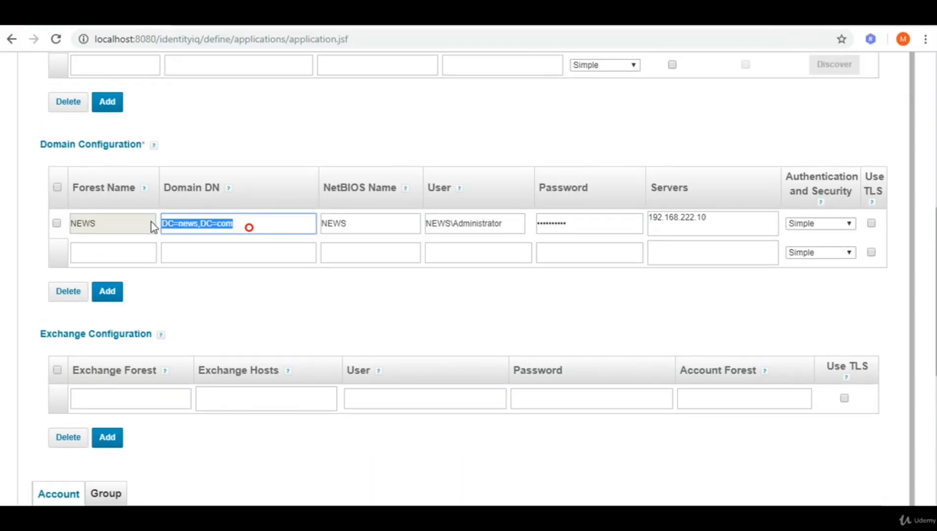
scroll(172, 358, "down", 2)
scroll(127, 420, "down", 4)
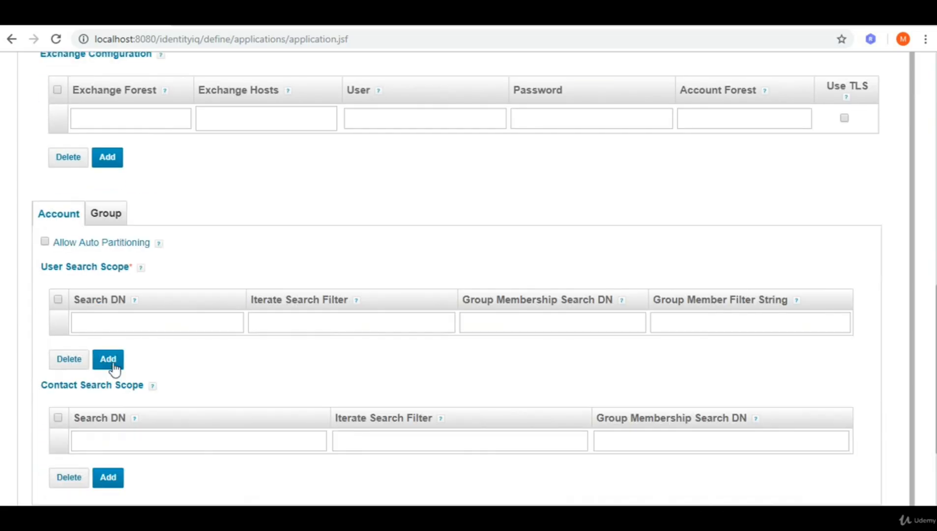
left_click(134, 324)
key("ctrl+v")
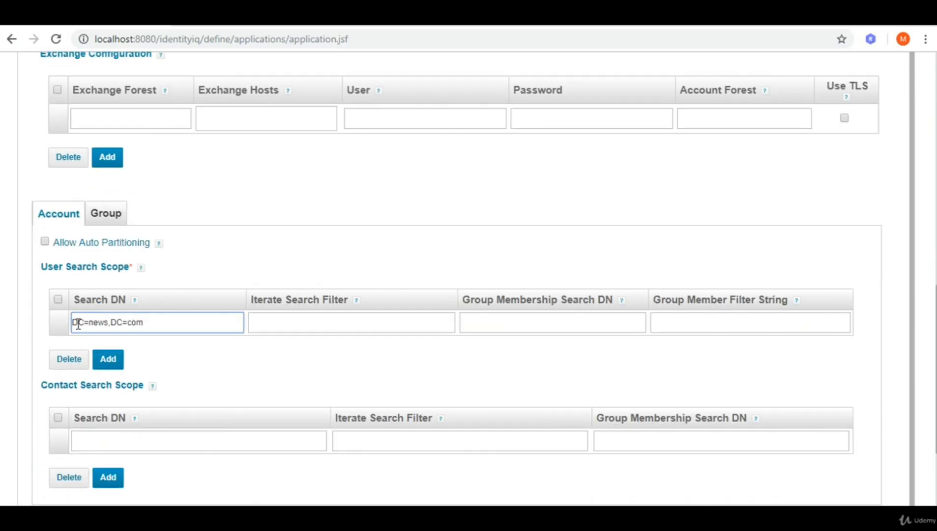
type("CN=Users,")
left_click(291, 278)
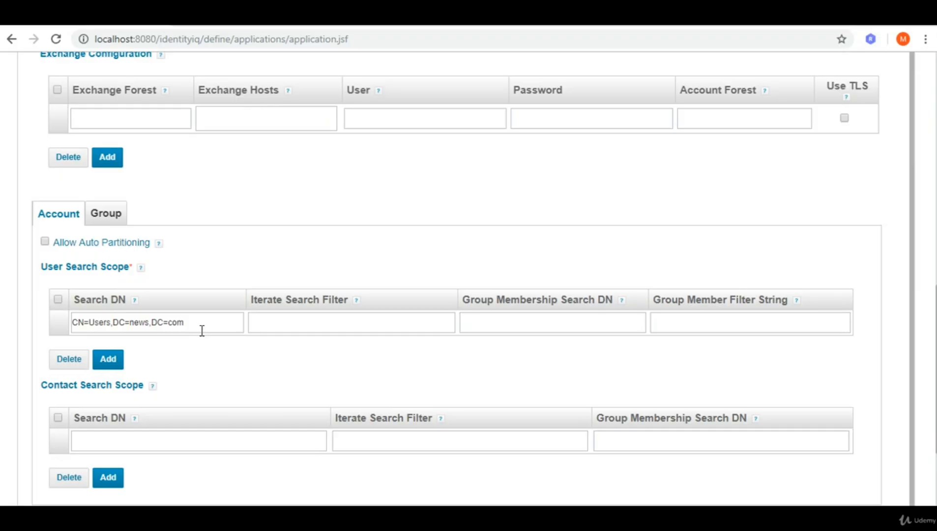
Look over the Iterate Search Filter and Group Membership Search DN fields, leaving them blank.
left_click(287, 320)
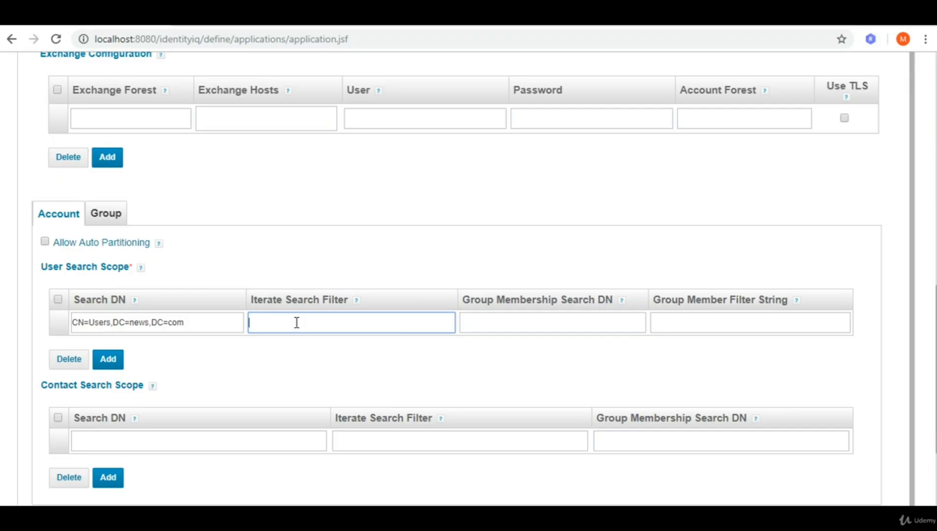
left_click(332, 325)
left_click(520, 319)
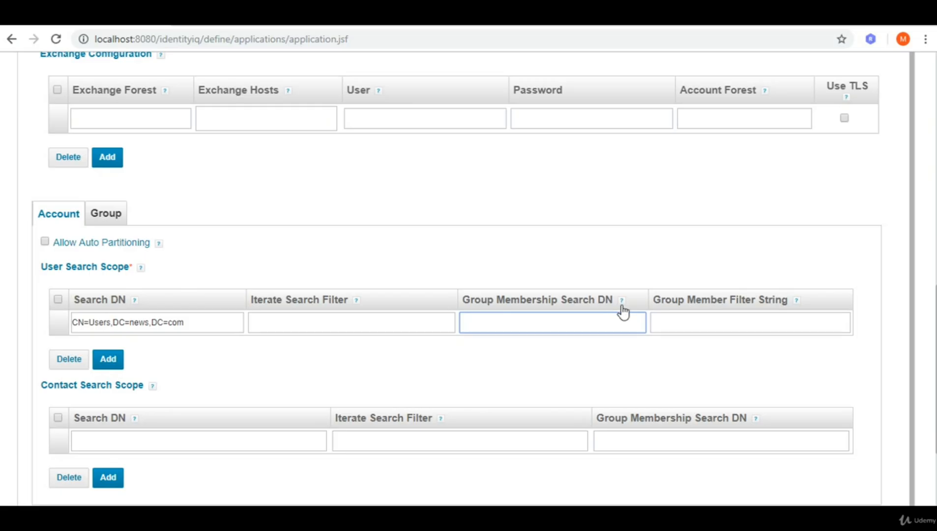
mouse_move(623, 308)
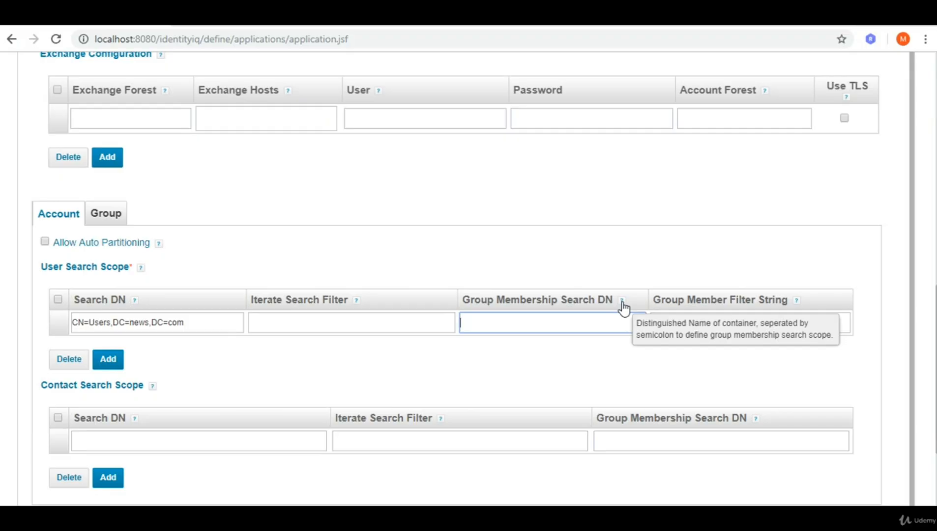
left_click(556, 324)
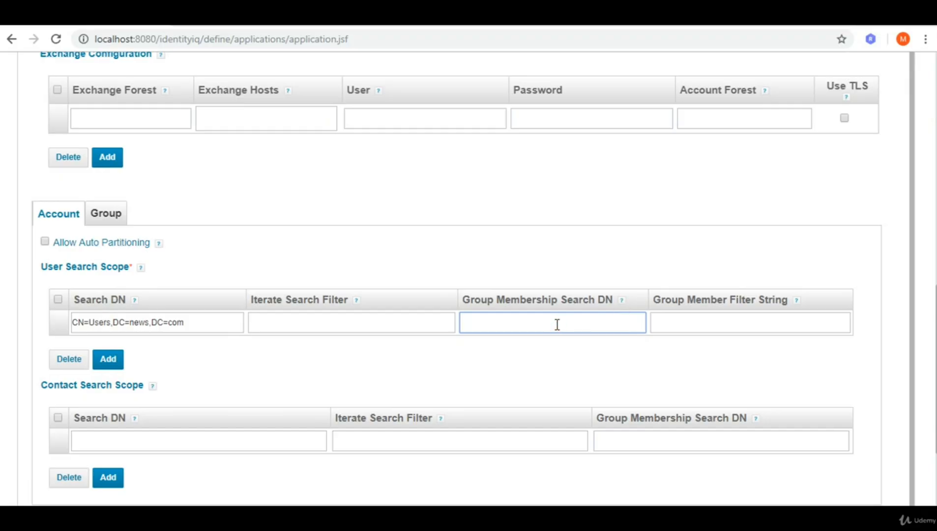
mouse_move(799, 308)
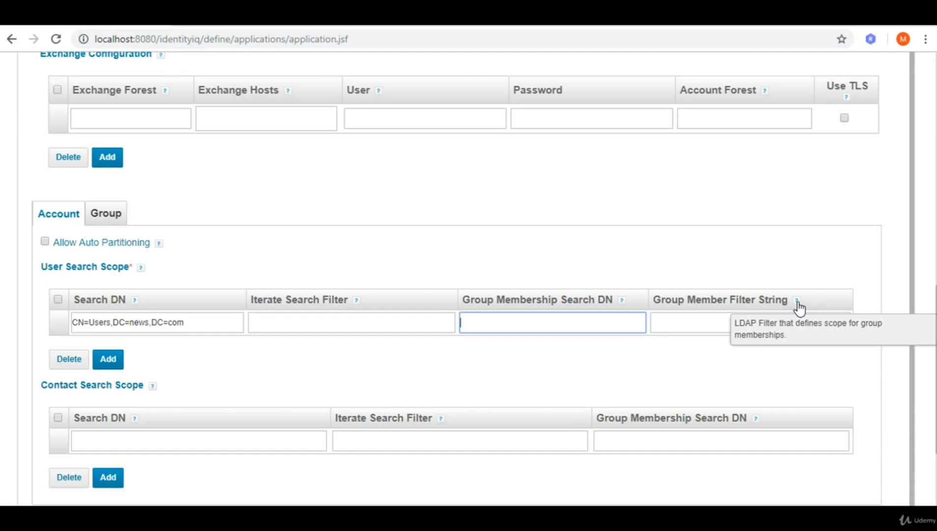
left_click(656, 387)
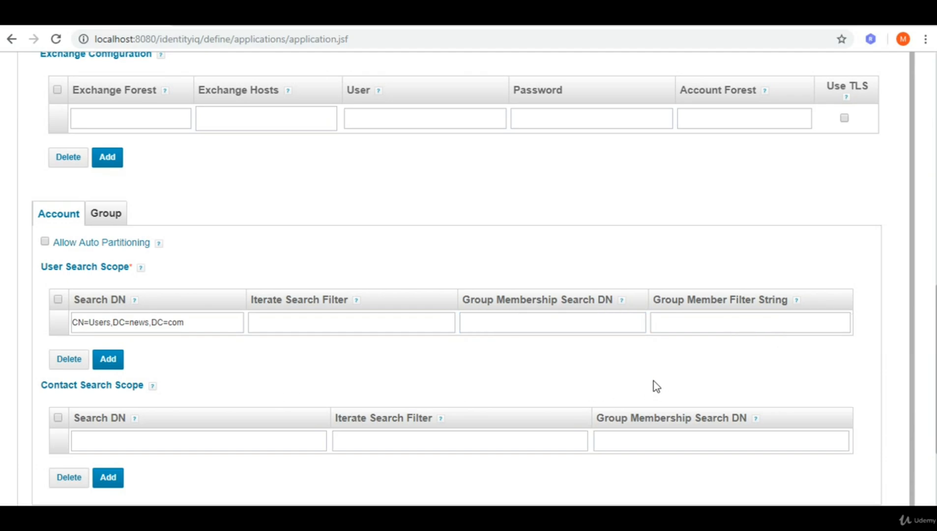
Copy the user Search DN CN=Users,DC=news,DC=com into the Group Search Scope and add an empty row.
scroll(579, 375, "down", 3)
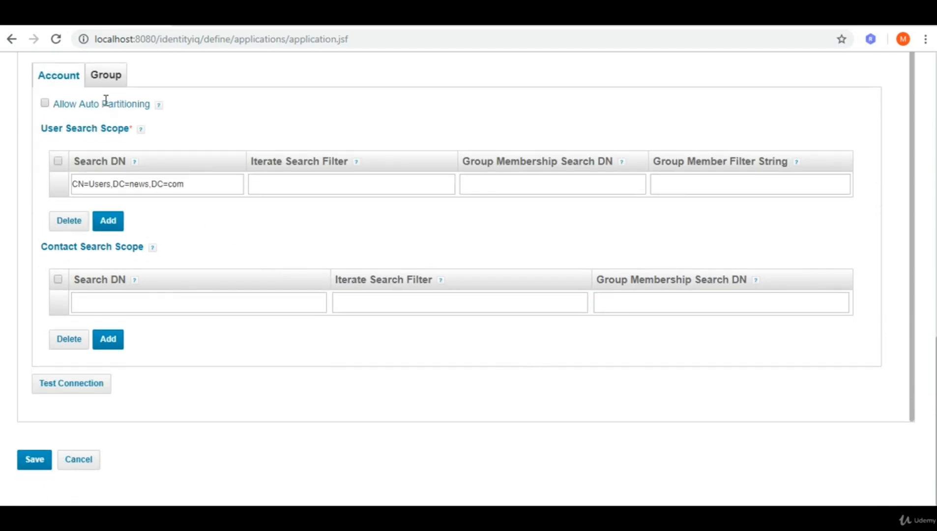
left_click_drag(186, 187, 62, 182)
key("ctrl+c")
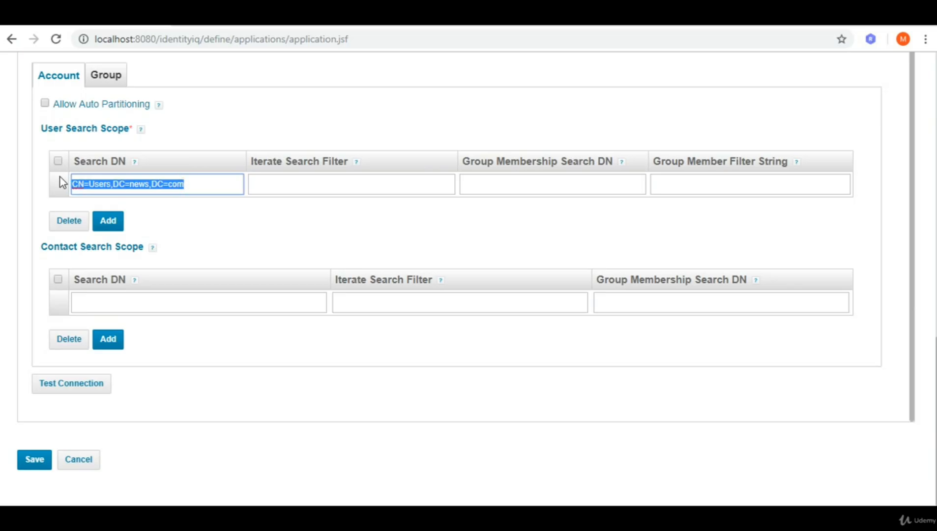
left_click(113, 78)
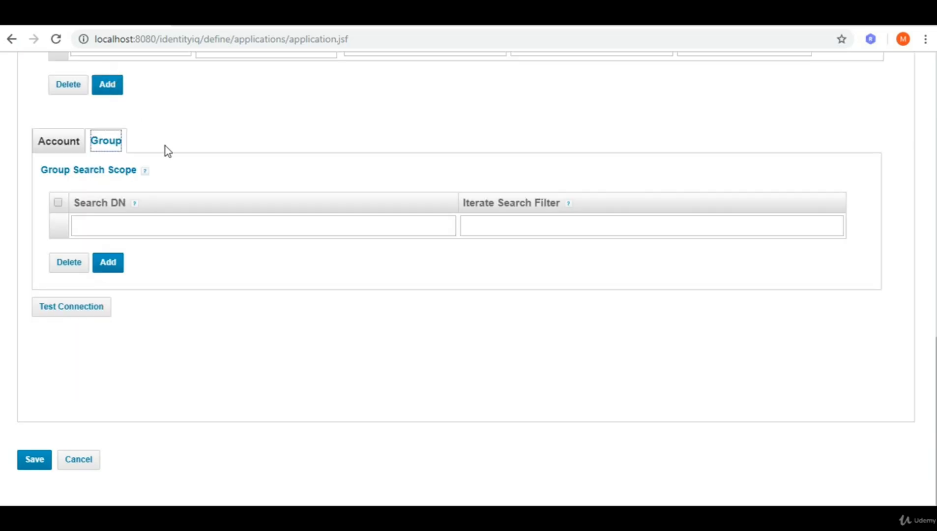
scroll(172, 167, "up", 2)
left_click(104, 295)
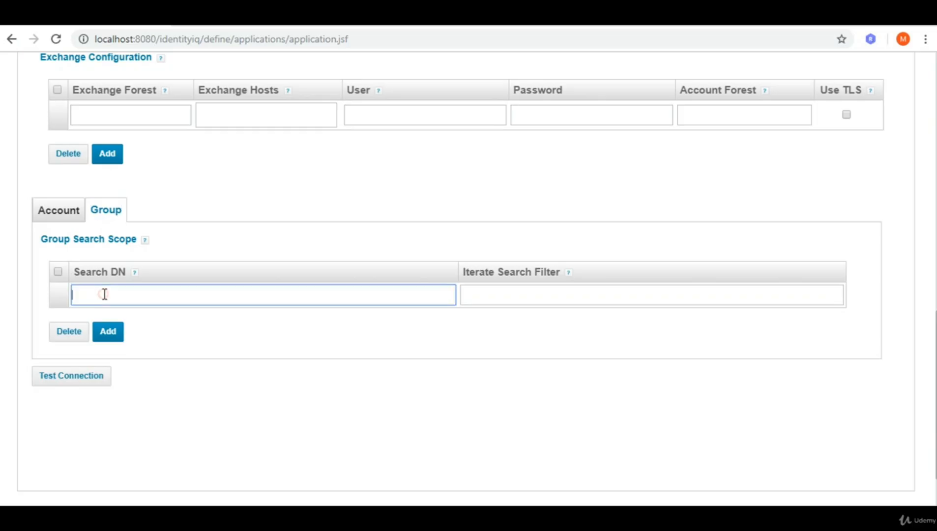
key("ctrl+v")
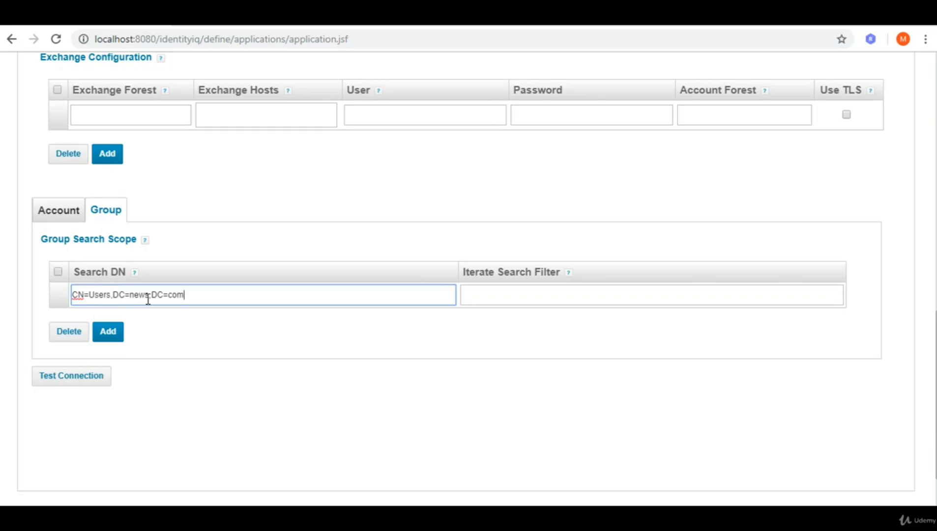
left_click(109, 332)
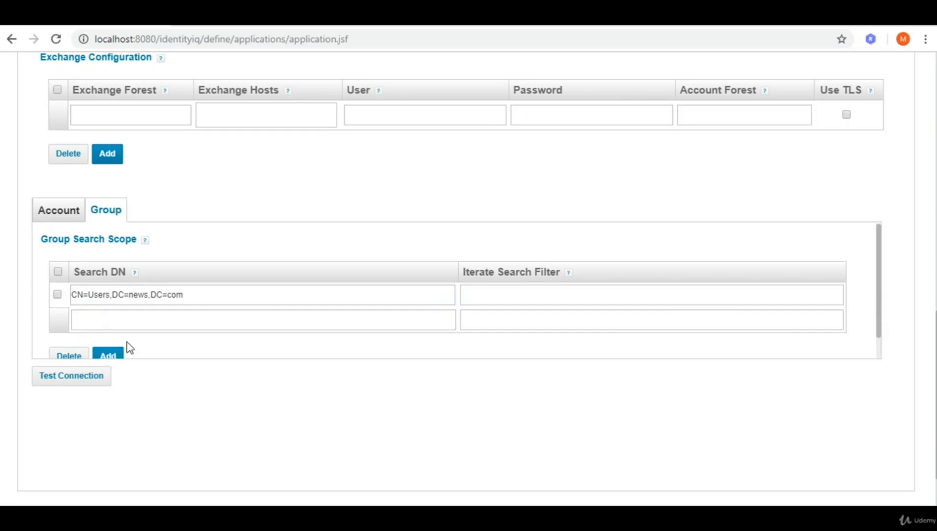
left_click(59, 210)
Add another User Search Scope row, review the search scopes, and test the Active Directory connection.
scroll(113, 314, "down", 2)
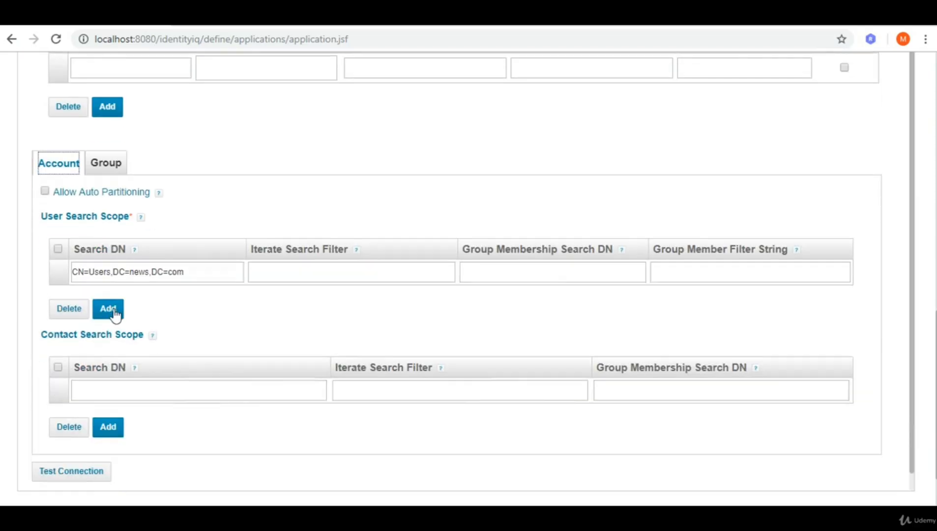
left_click(109, 294)
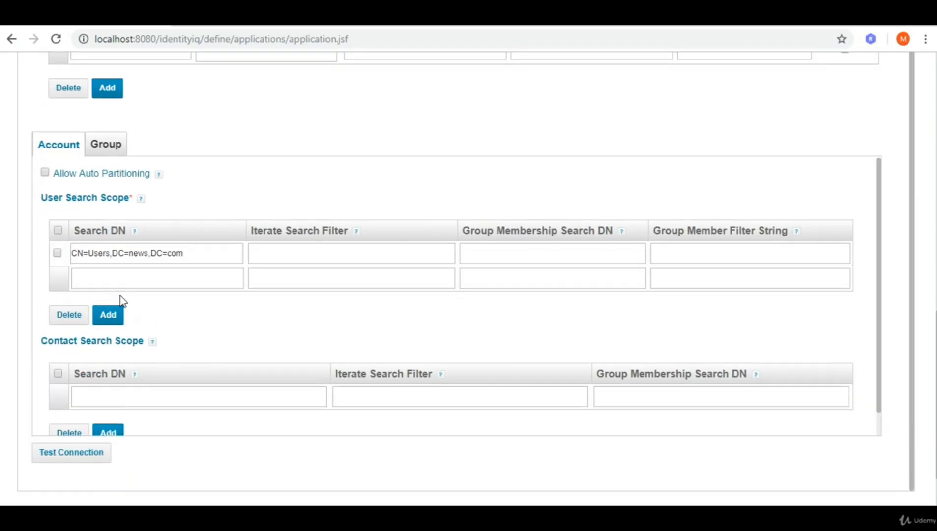
scroll(171, 319, "down", 1)
scroll(191, 321, "down", 2)
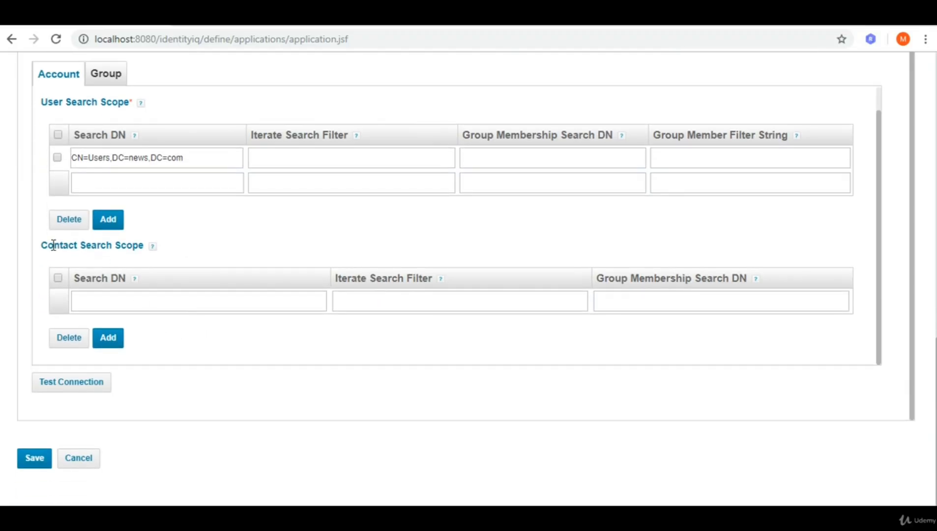
left_click_drag(43, 249, 90, 247)
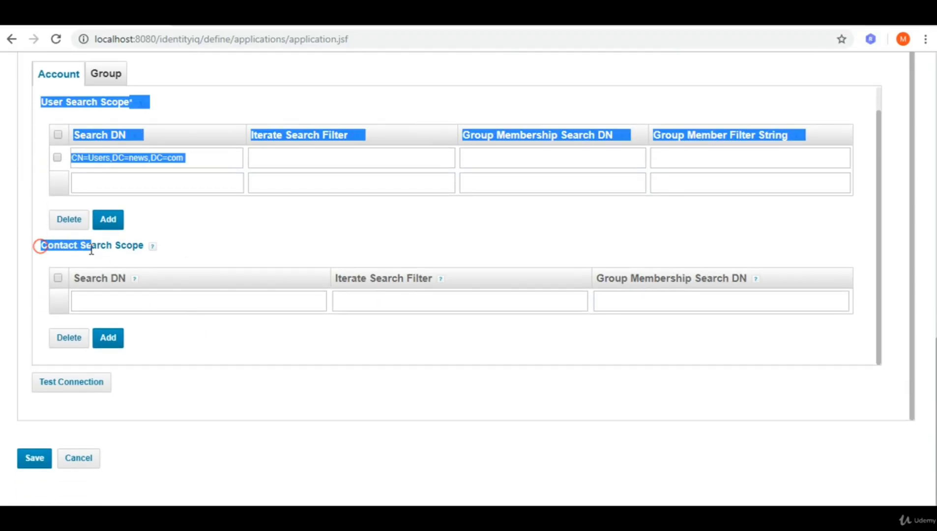
left_click(178, 245)
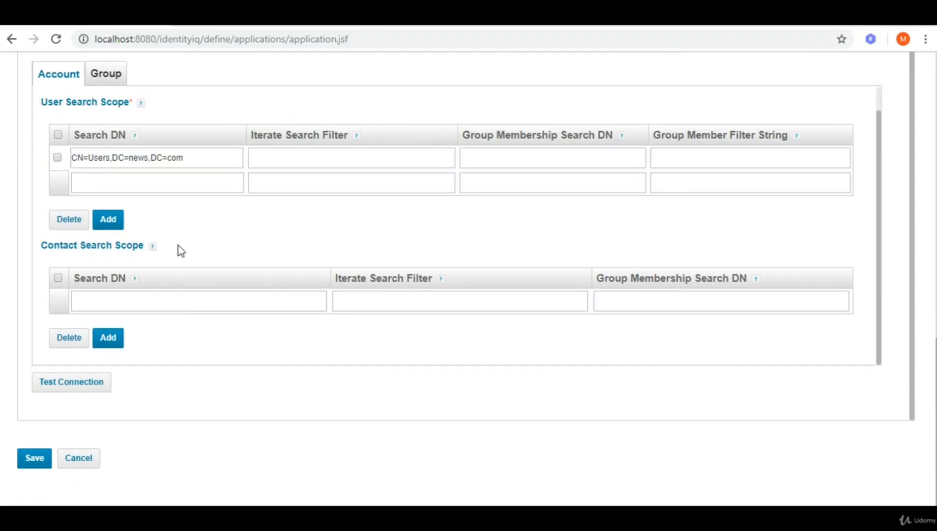
left_click(72, 388)
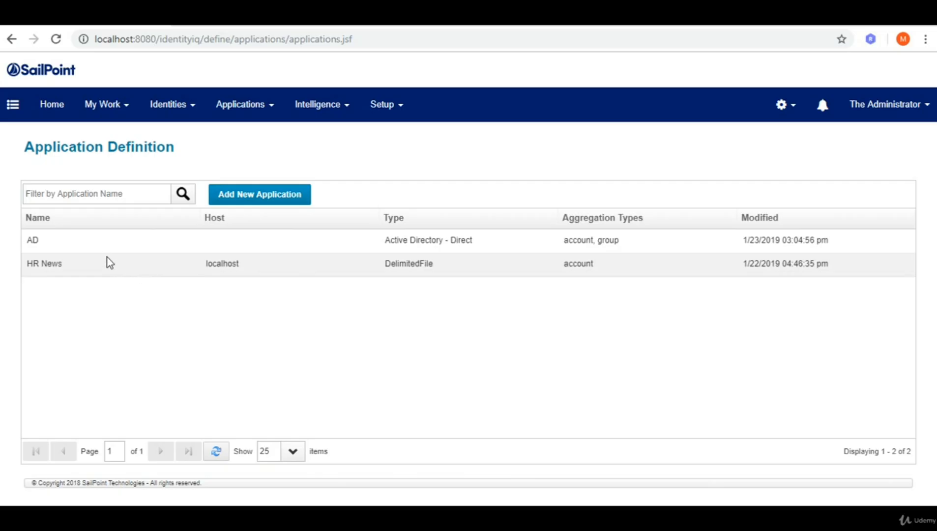
Reopen the AD application and show its Active Directory - Direct configuration settings.
left_click(411, 244)
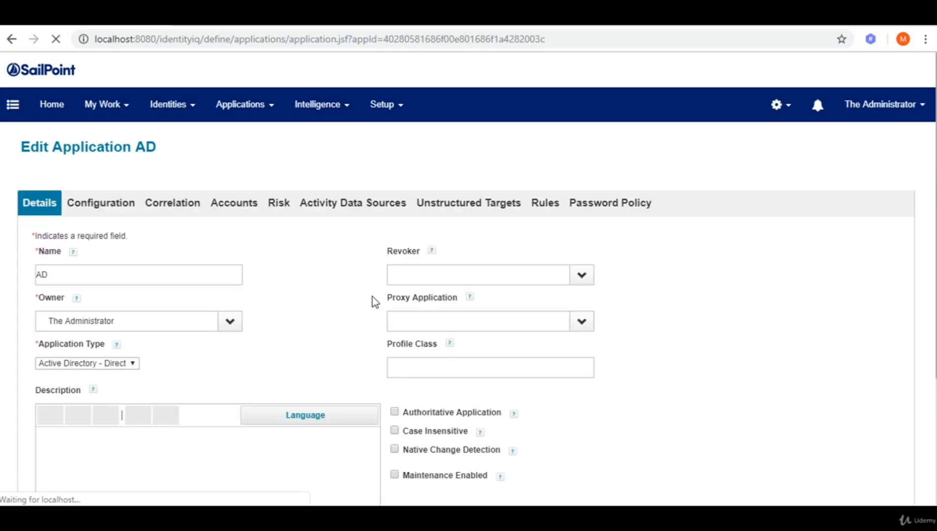
scroll(374, 310, "down", 4)
scroll(356, 310, "up", 2)
scroll(110, 81, "down", 1)
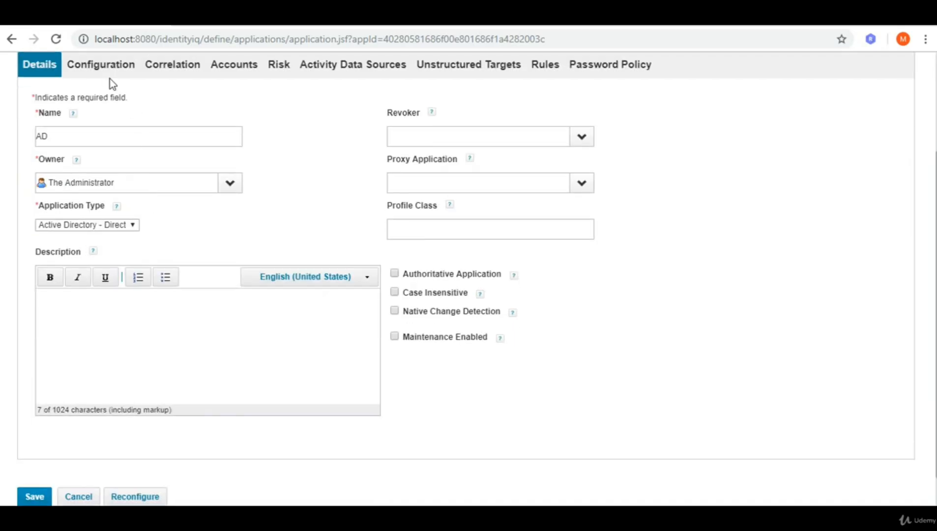
left_click(104, 65)
Run the connection test against Active Directory and confirm Test Successful.
scroll(189, 233, "down", 4)
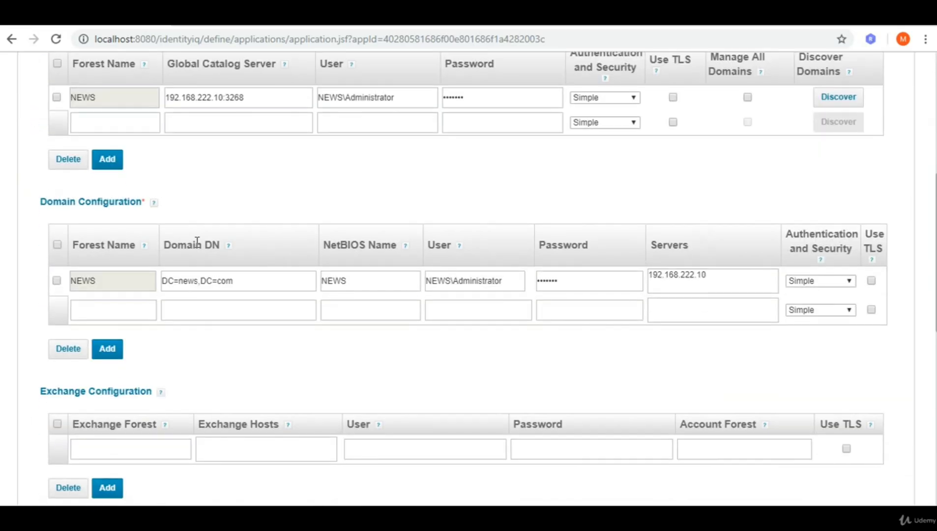
scroll(196, 246, "down", 6)
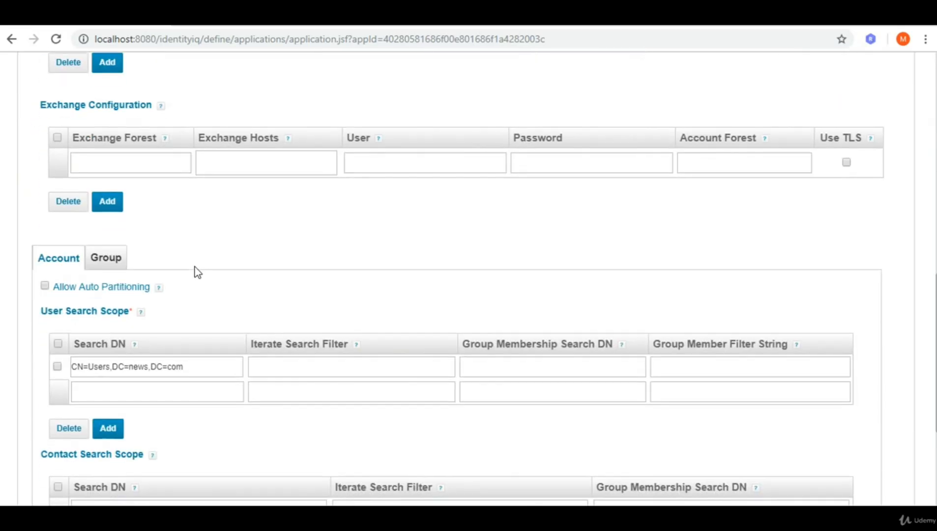
scroll(197, 272, "down", 4)
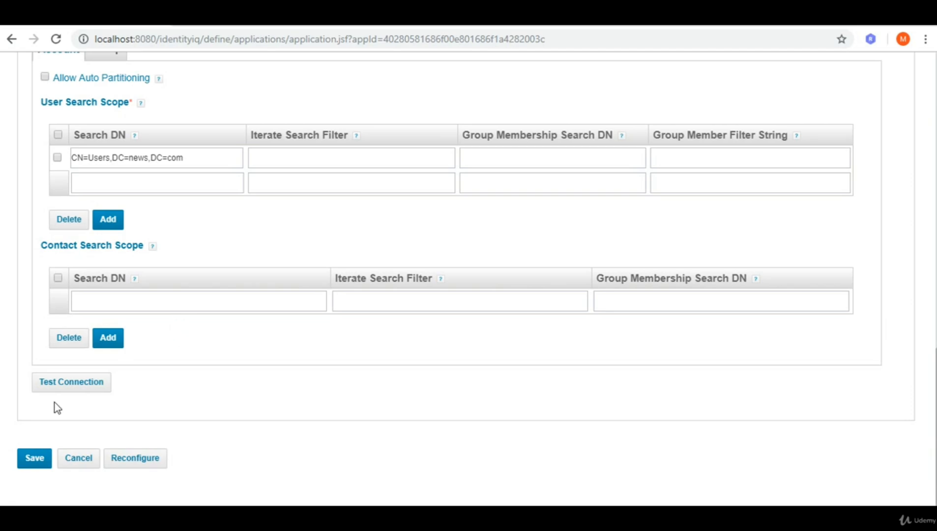
left_click(68, 388)
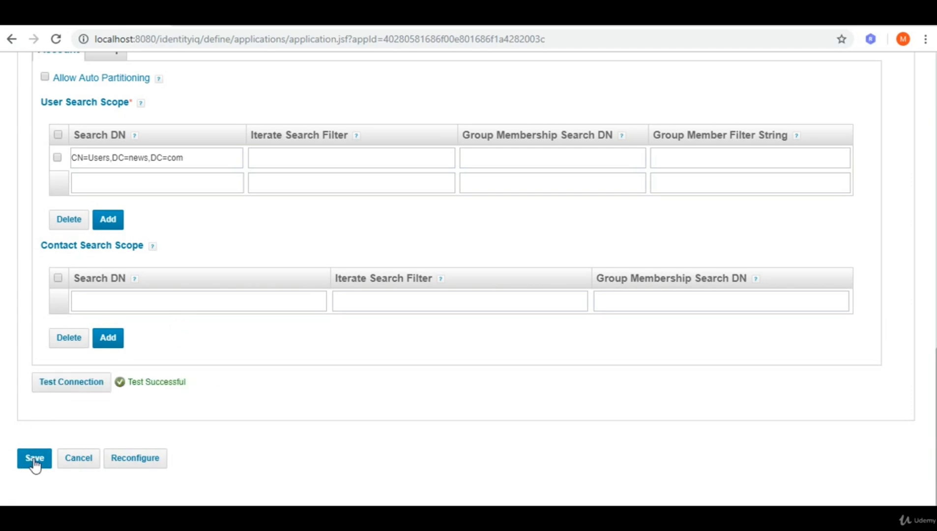
scroll(428, 419, "up", 12)
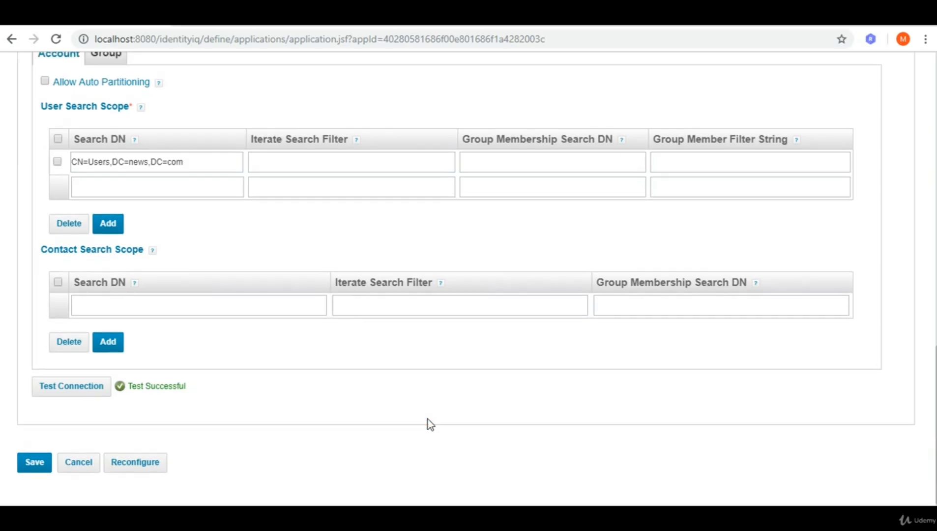
scroll(427, 419, "up", 5)
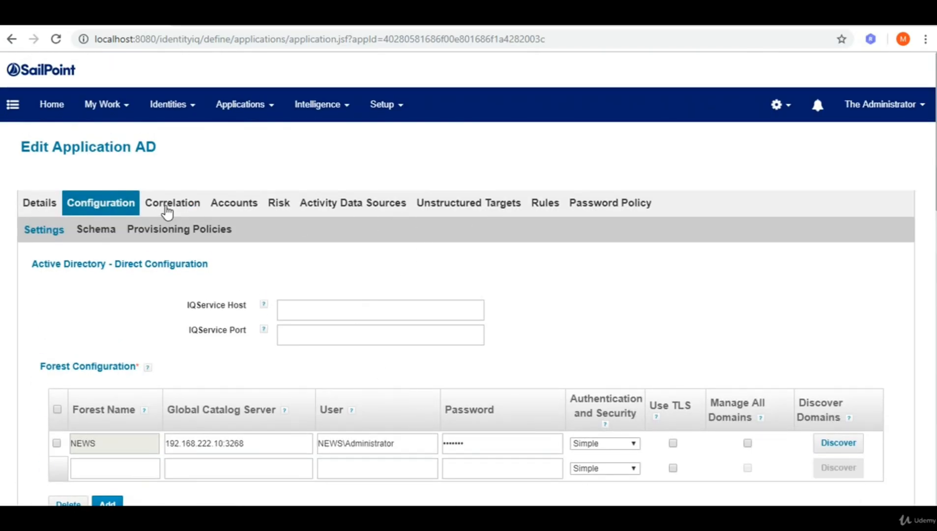
Review the AD application's Account Correlation settings on the Correlation tab.
left_click(178, 212)
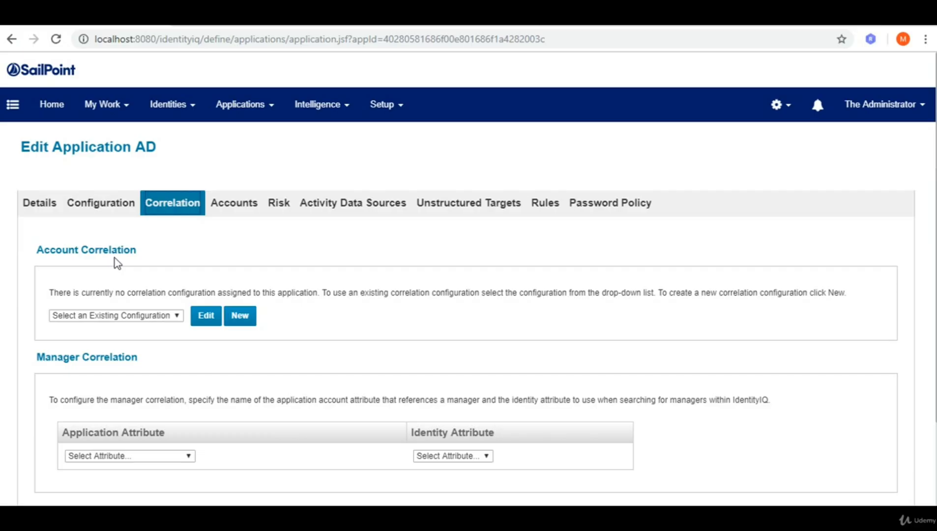
left_click_drag(136, 250, 37, 252)
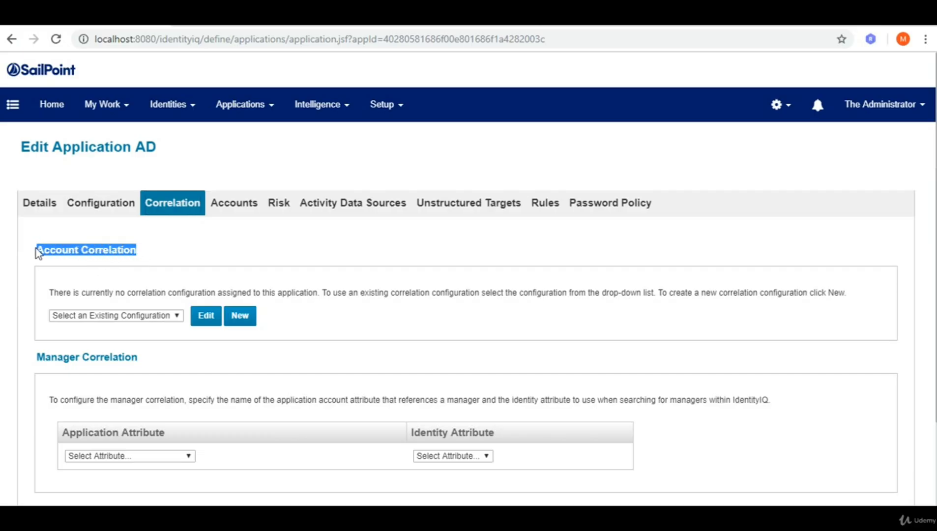
left_click(196, 252)
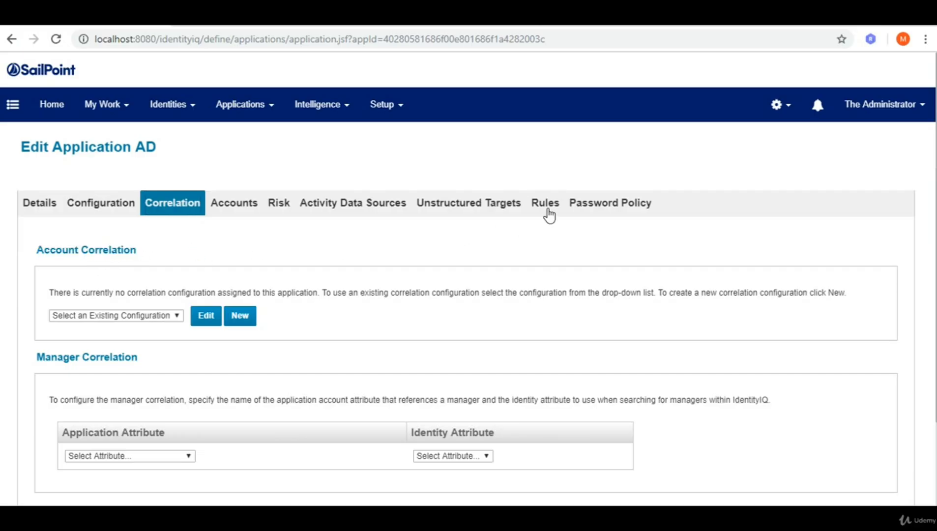
Check the Rules tab, where the Correlation Rule is AD-Rule-Correlation.
left_click(547, 207)
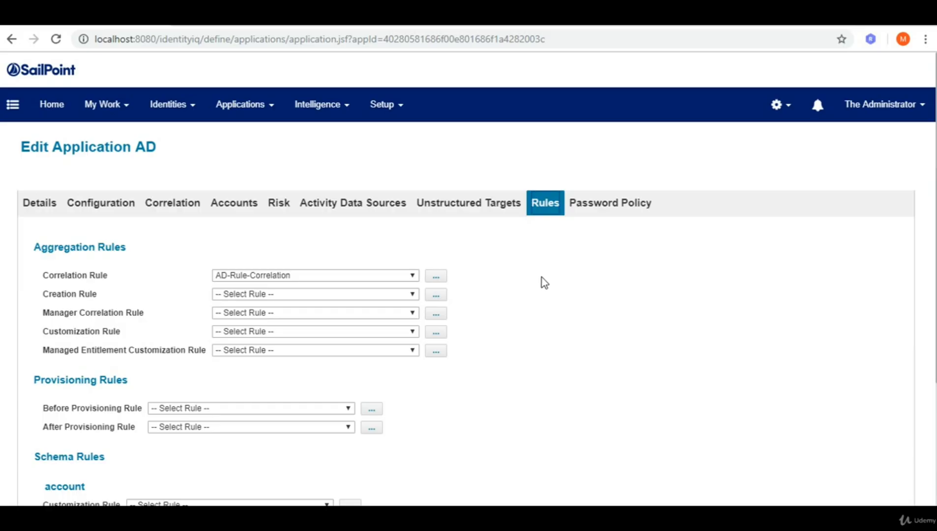
scroll(536, 283, "down", 3)
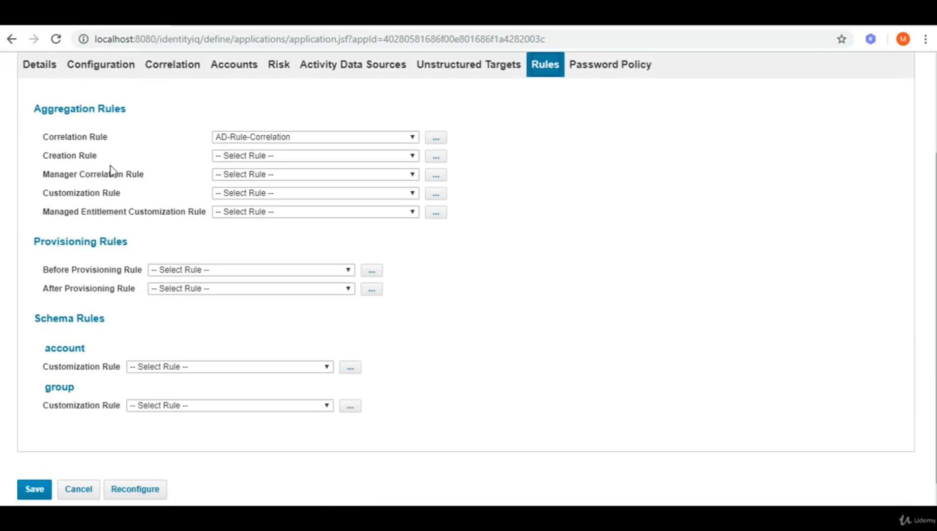
mouse_move(99, 157)
left_mouse_down()
mouse_move(36, 153)
mouse_move(88, 159)
left_mouse_up()
scroll(241, 283, "down", 1)
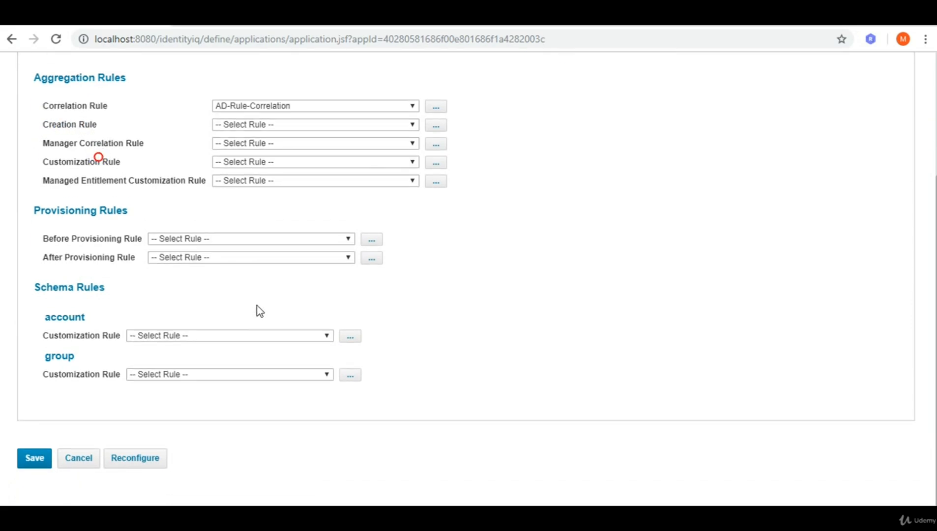